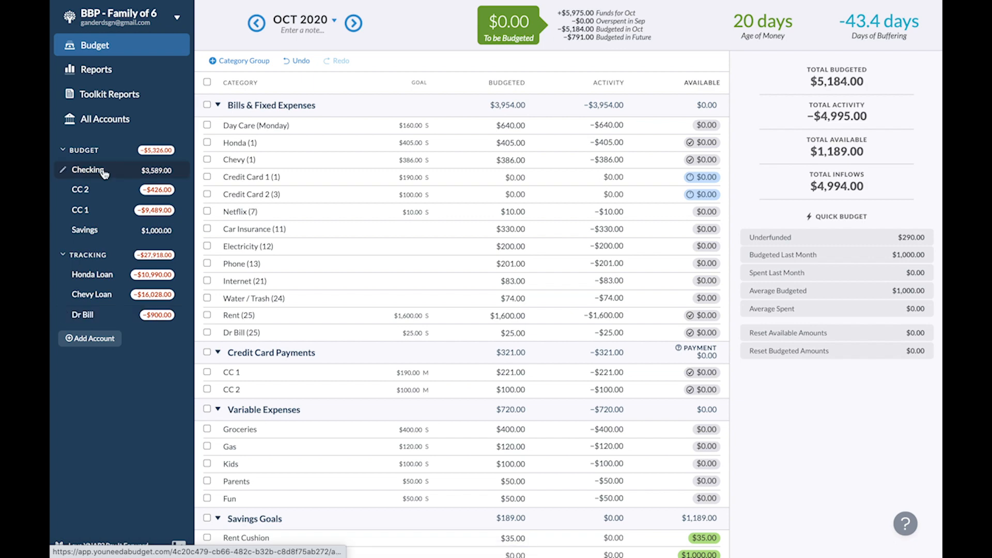
Open the Checking account register and filter its transactions by the To be Budgeted category.
left_click(78, 171)
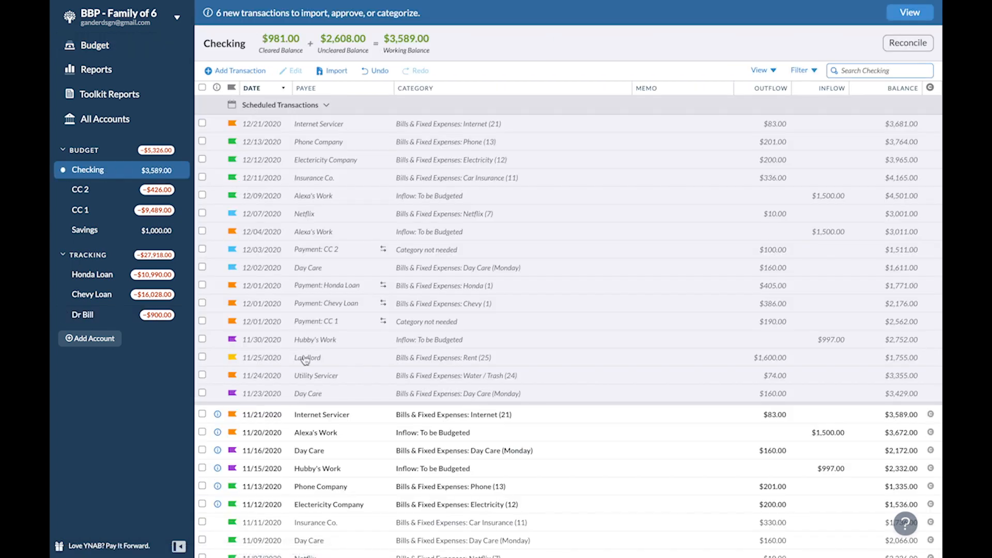
scroll(309, 371, "down", 6)
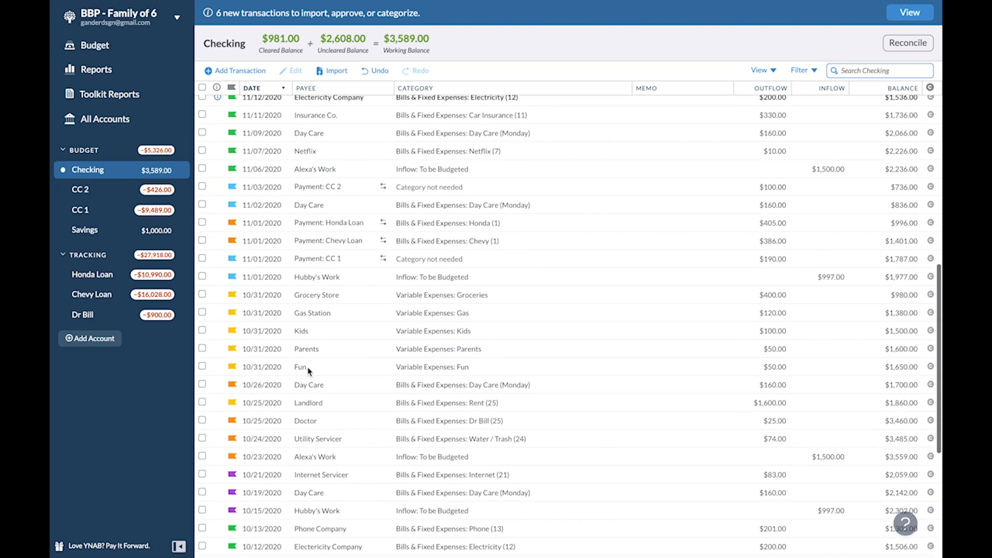
scroll(309, 371, "up", 8)
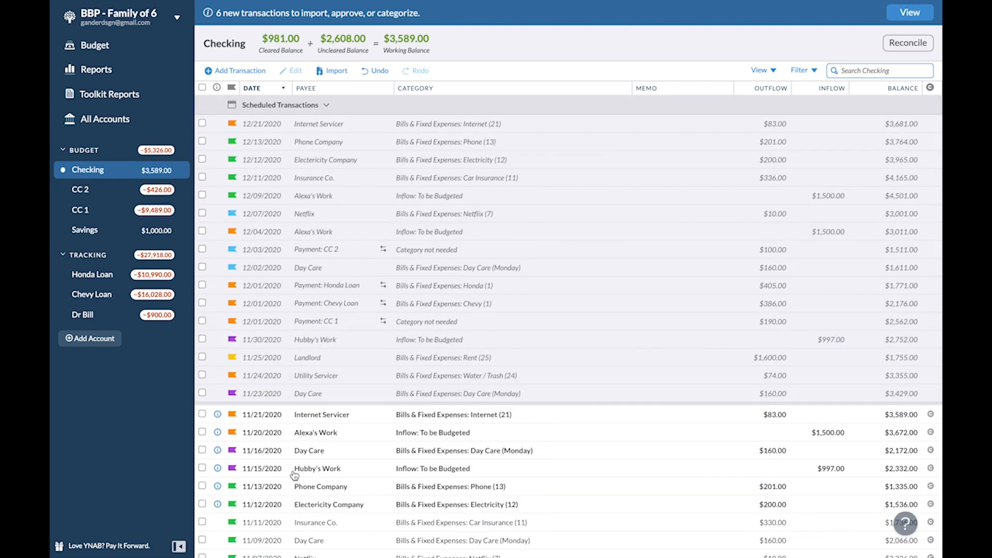
left_click(865, 71)
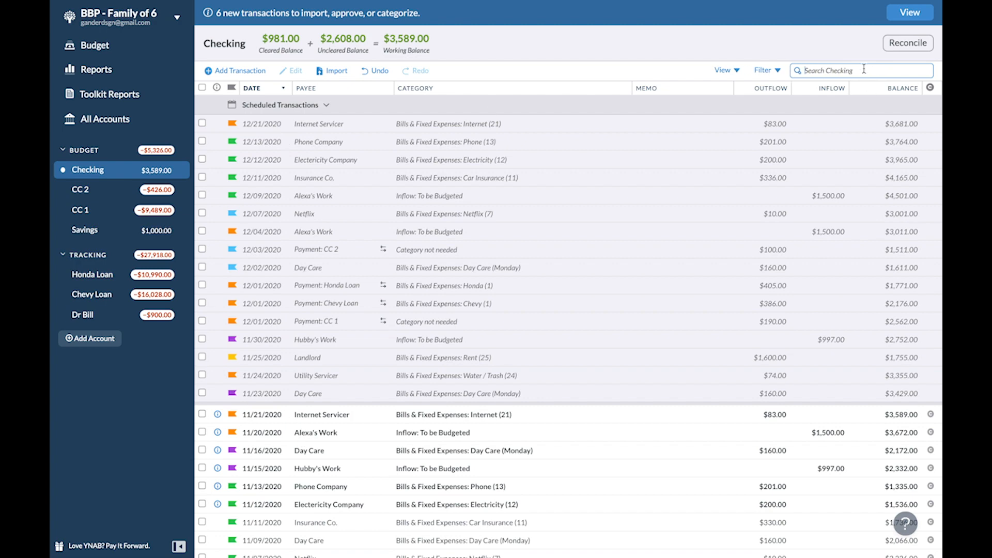
type("to be")
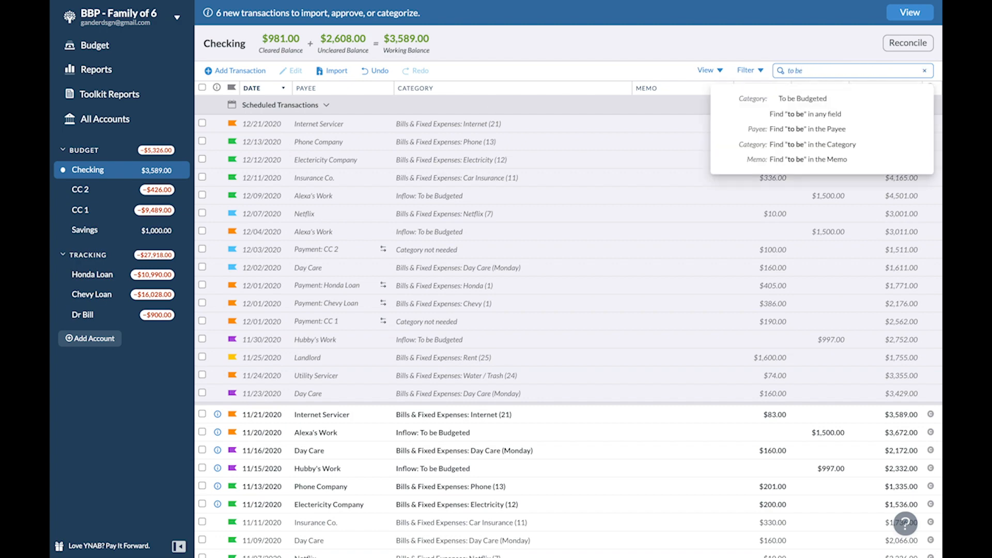
key("Down")
key("Return")
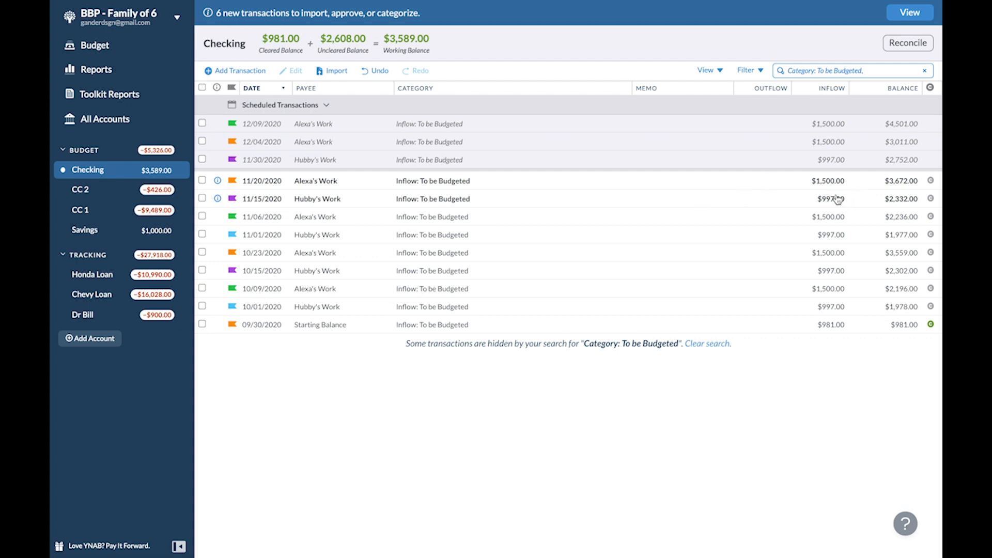
Approve the new income transactions dated 11/20/2020 and 11/15/2020.
left_click(217, 180)
left_click(218, 199)
left_click(223, 228)
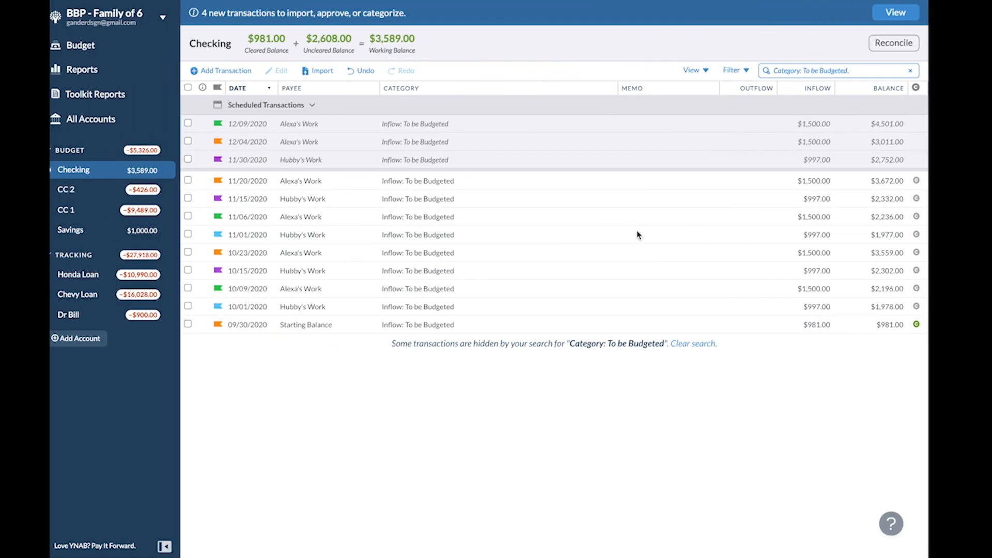
Return to the budget, collapse all four category groups and advance to November 2020.
left_click(110, 49)
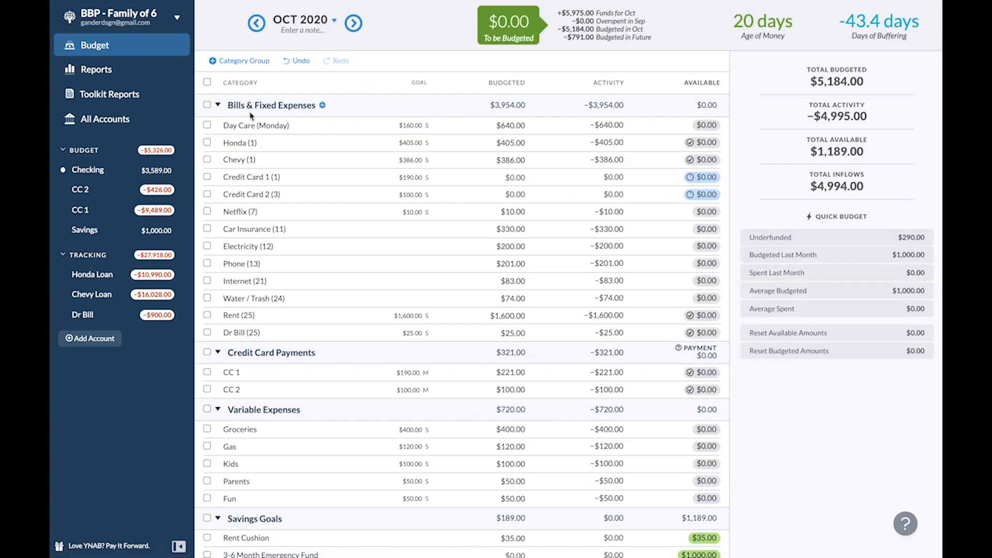
left_click(218, 105)
left_click(218, 127)
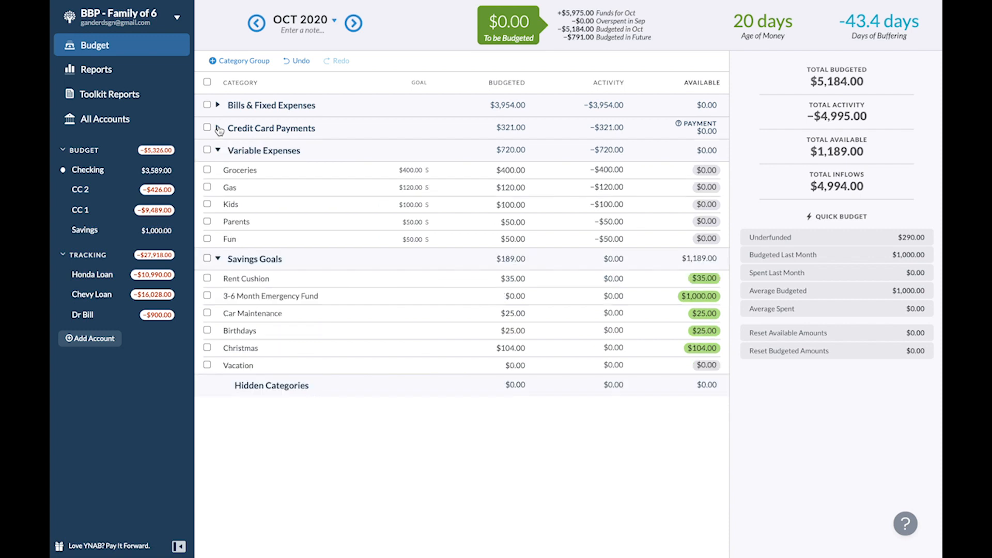
left_click(217, 150)
left_click(219, 173)
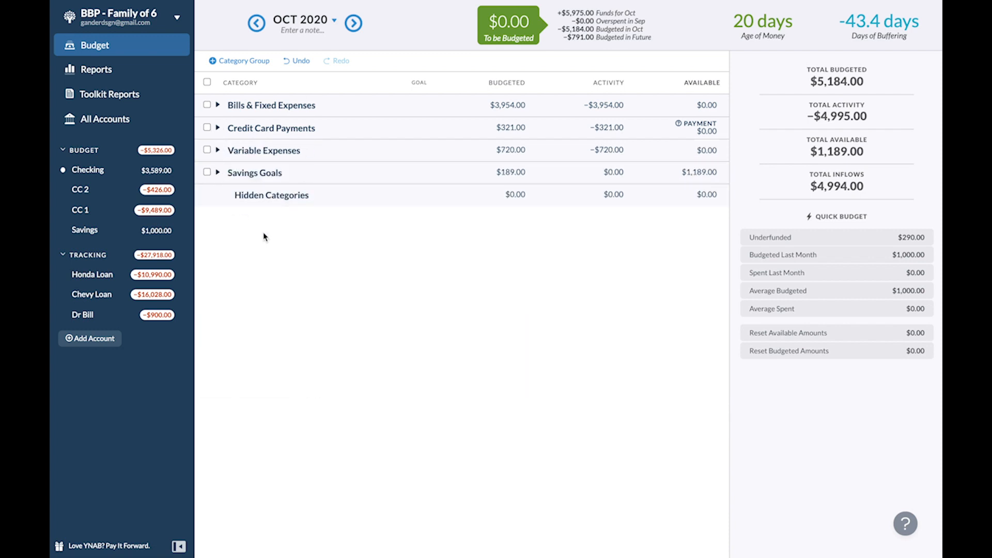
left_click(354, 23)
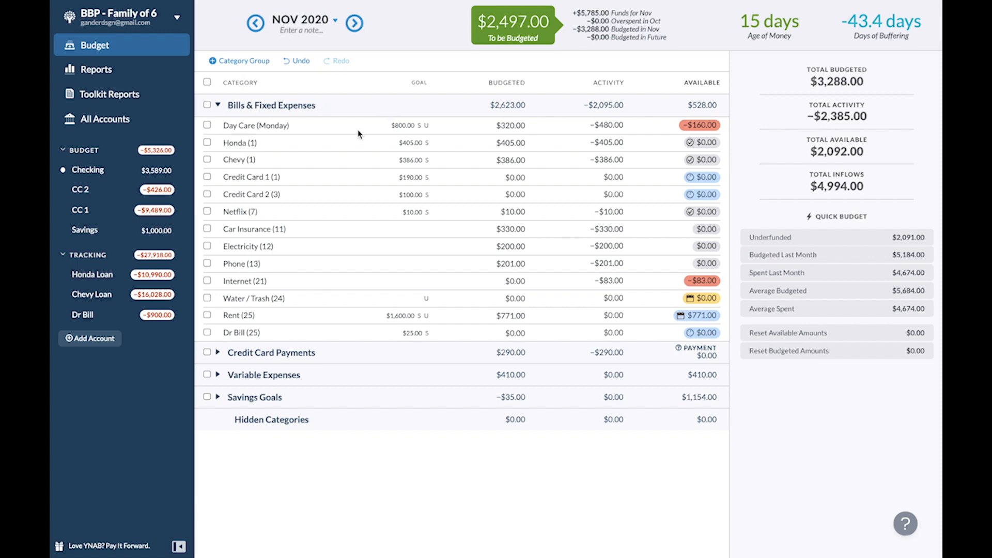
Review the weekly spending goal of the Day Care (Monday) category and save it with its existing settings.
left_click(297, 128)
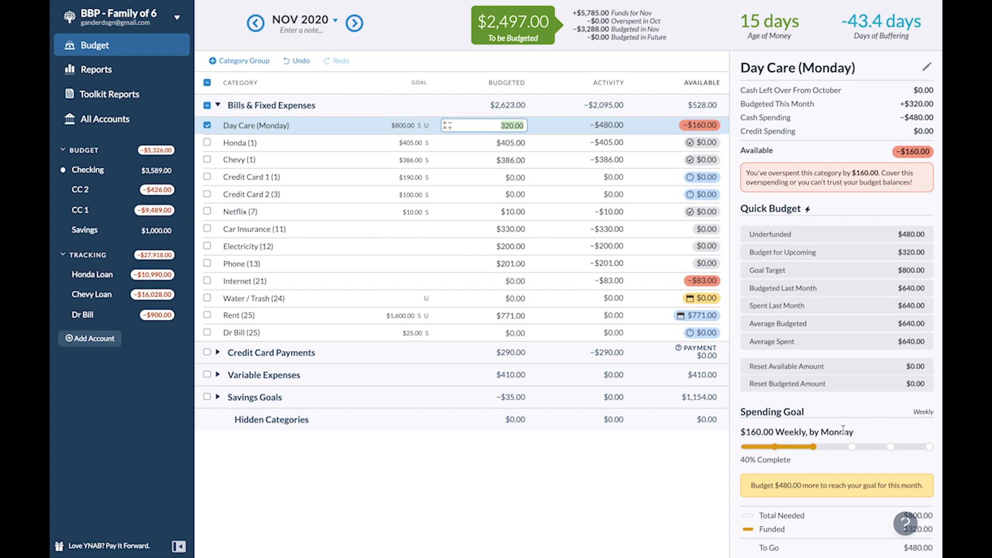
scroll(843, 430, "down", 3)
left_click(793, 449)
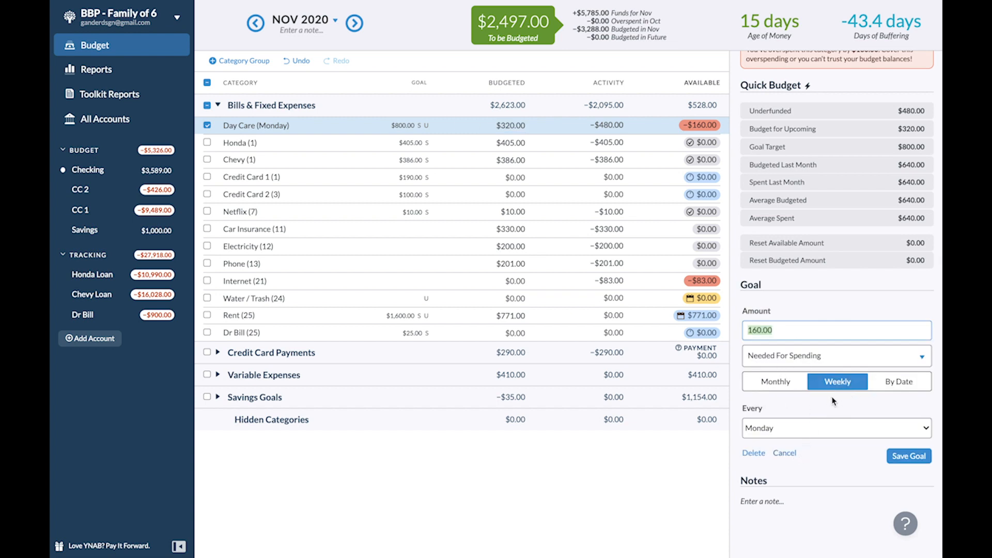
left_click(909, 457)
scroll(904, 173, "up", 3)
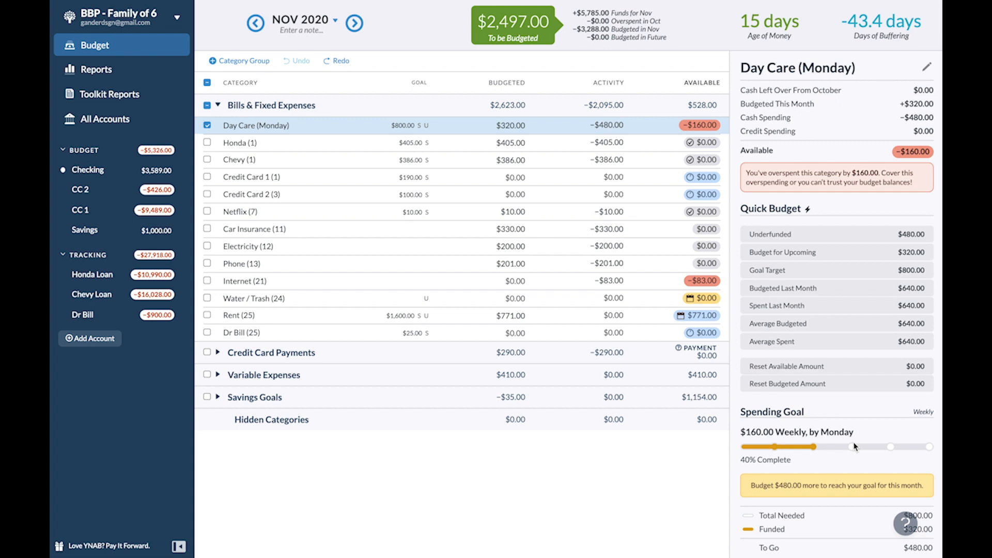
Cover the overspending in Day Care (Monday) with money from Inflow: To be Budgeted.
left_click(703, 129)
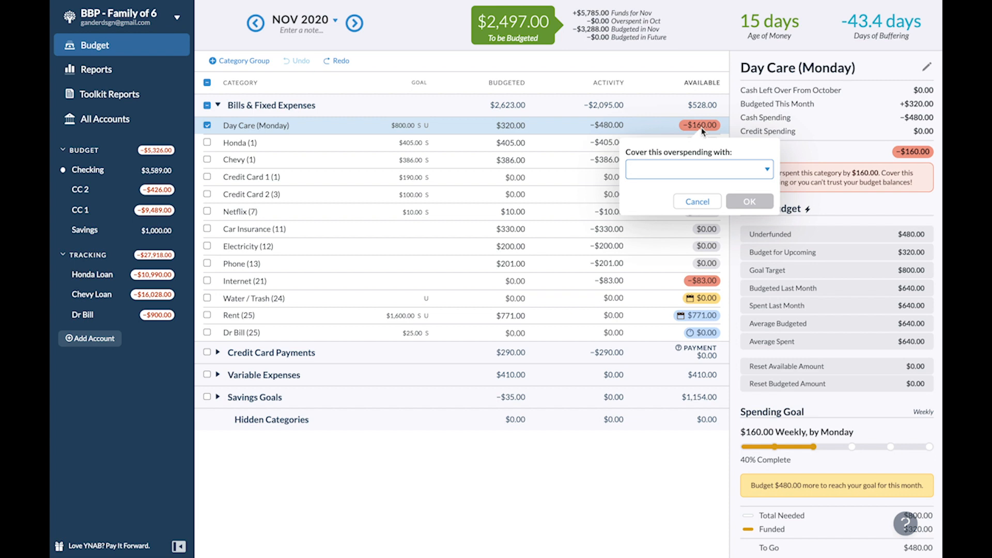
type("in")
key("Return")
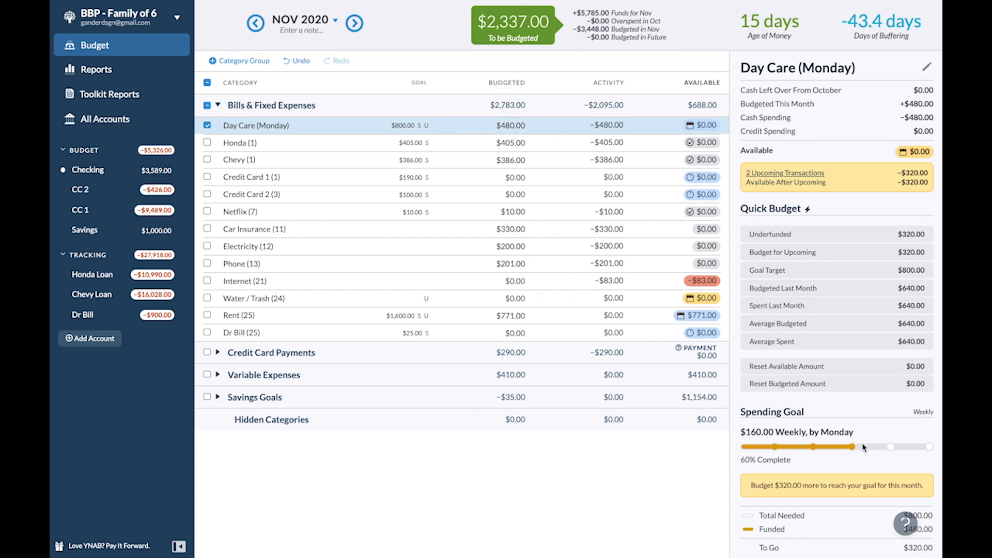
Move another $160 from To be Budgeted to the Day Care (Monday) category.
scroll(890, 457, "down", 2)
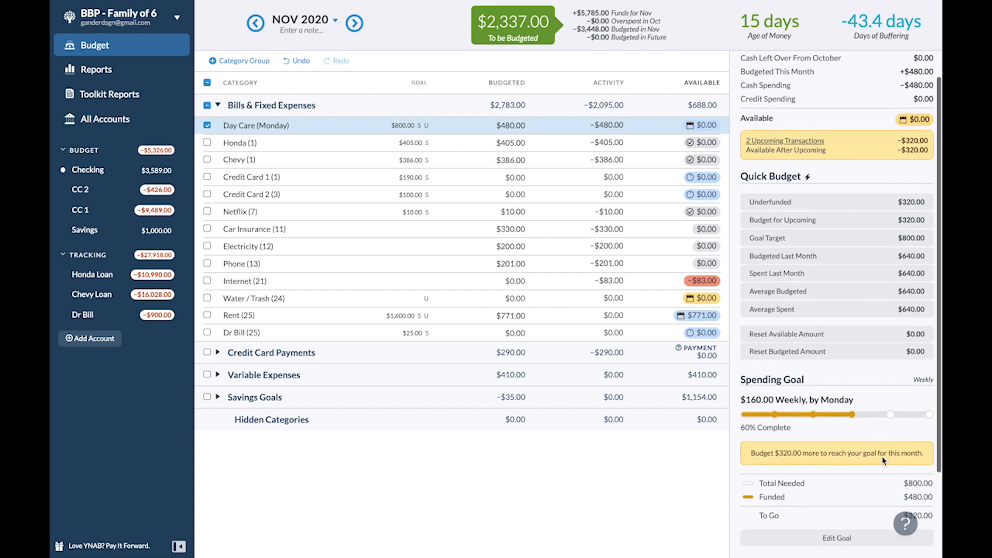
left_click(522, 125)
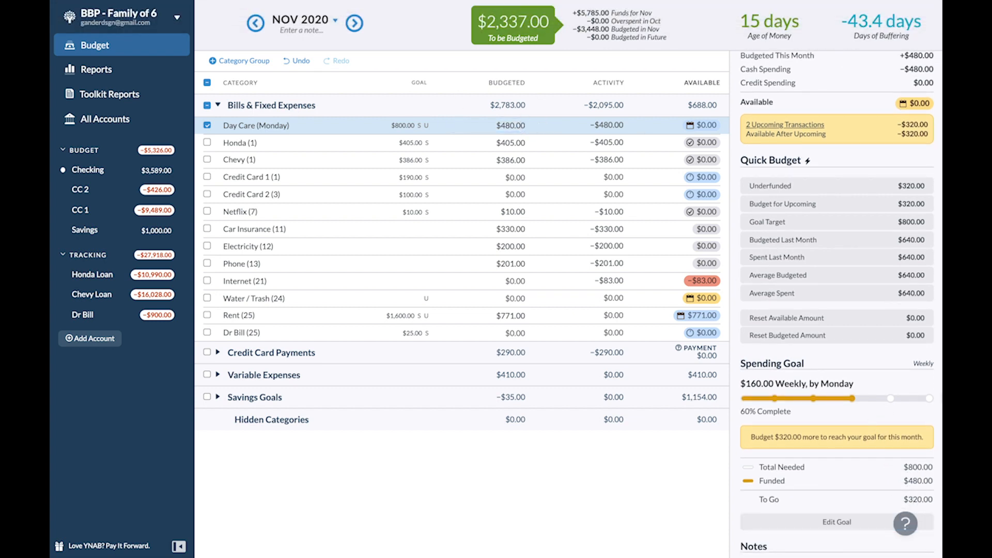
left_click(522, 25)
type("160")
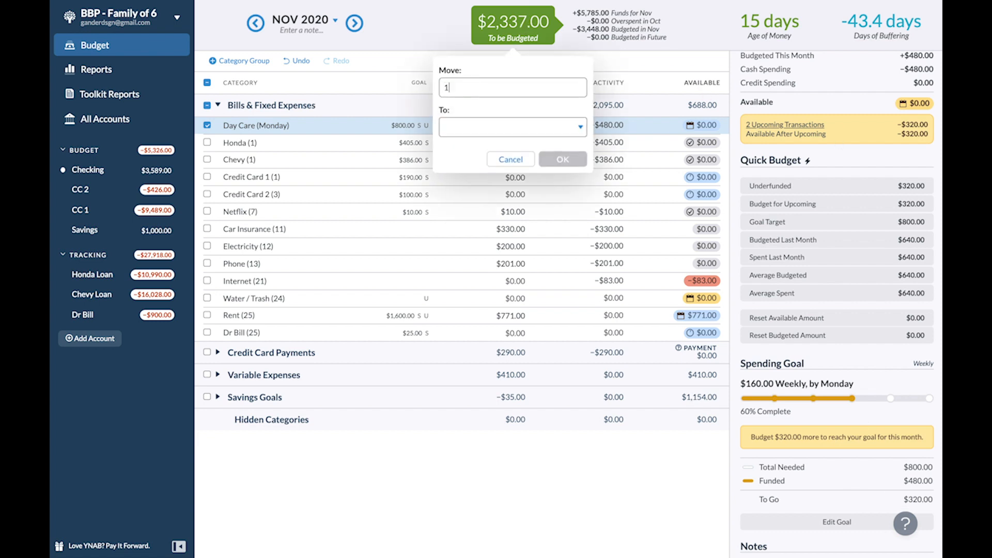
key("Tab")
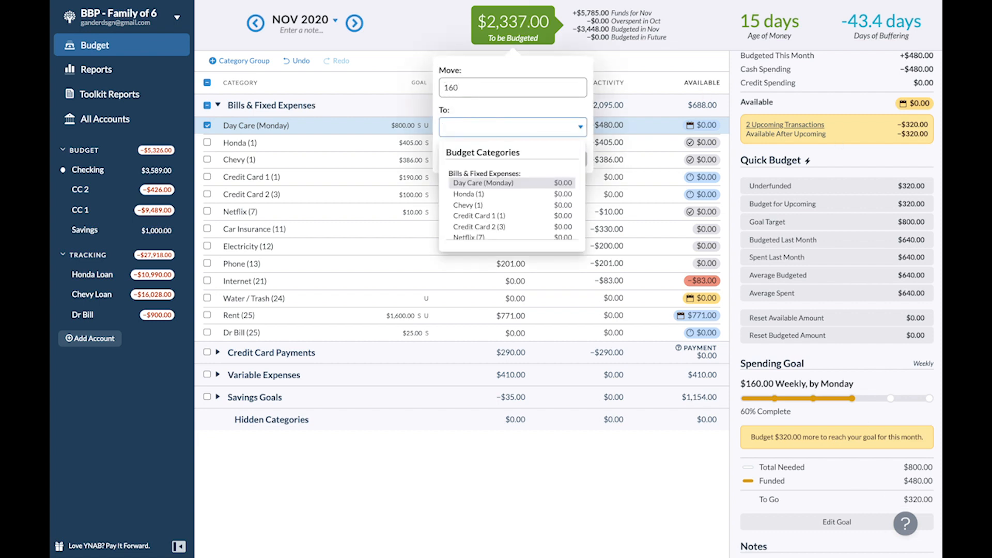
left_click(508, 182)
key("Return")
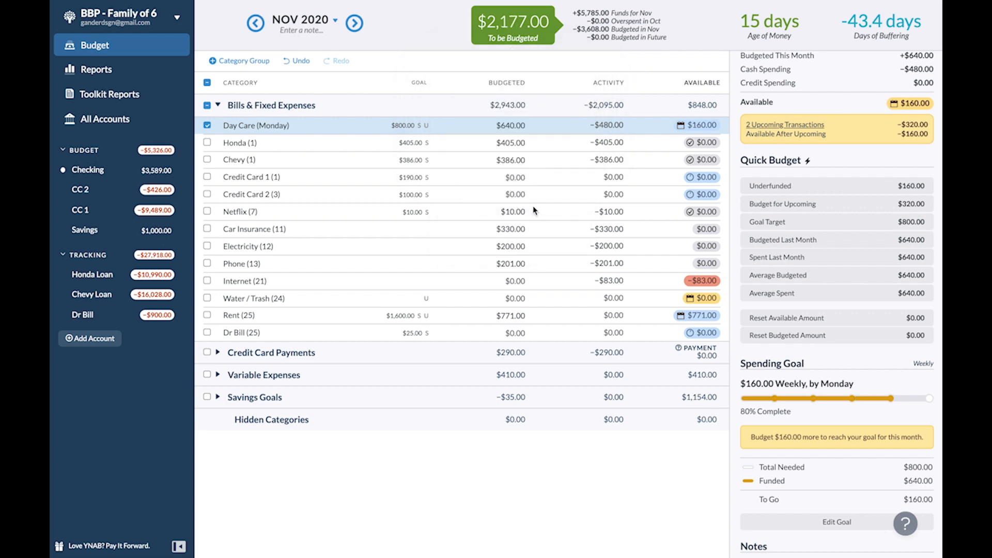
Budget $190 for Credit Card 1 (1) and $100 for Credit Card 2 (3) under Bills & Fixed Expenses.
left_click(514, 143)
left_click(516, 160)
left_click(517, 177)
left_click(517, 193)
left_click(516, 177)
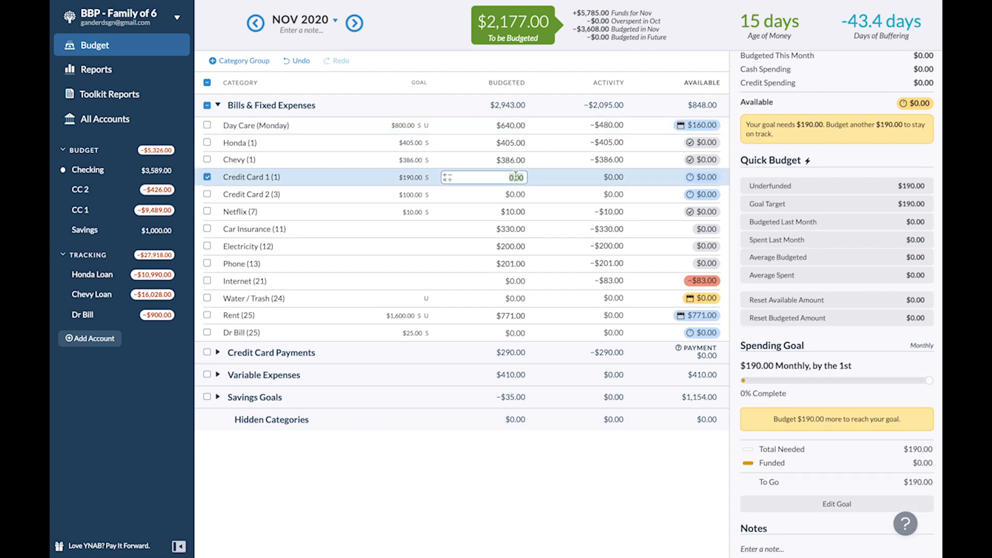
type("190")
key("Return")
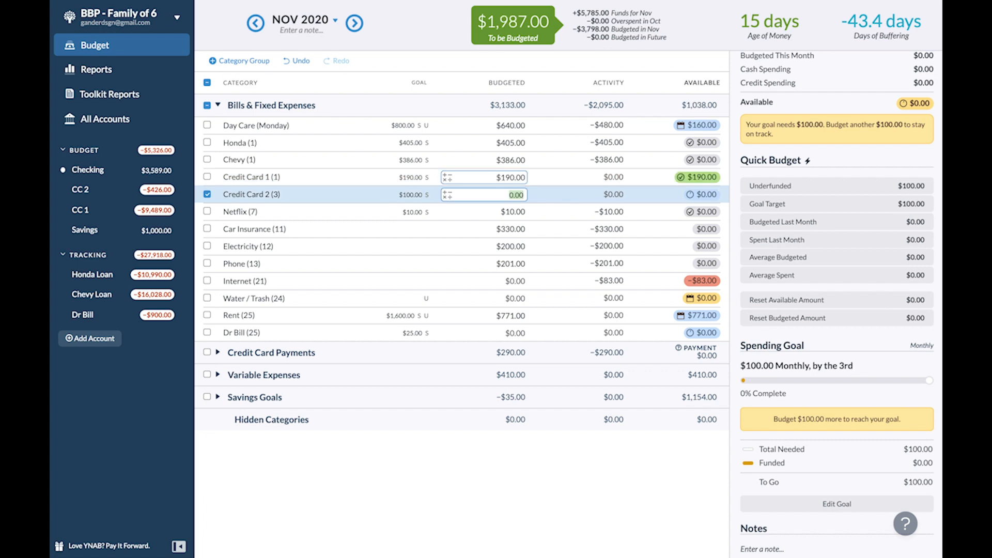
type("100")
key("Return")
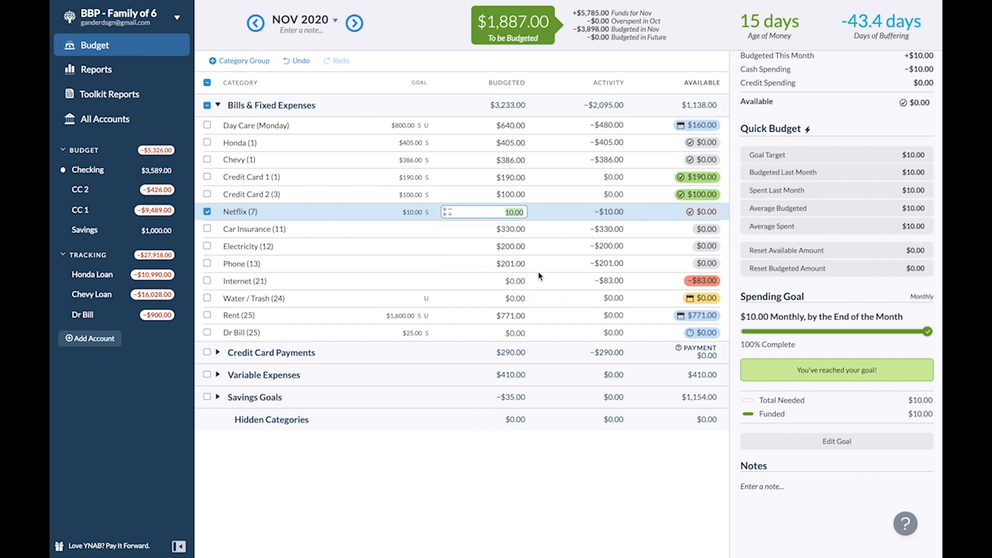
Budget $83 for the Internet (21) category.
left_click(511, 280)
type("83")
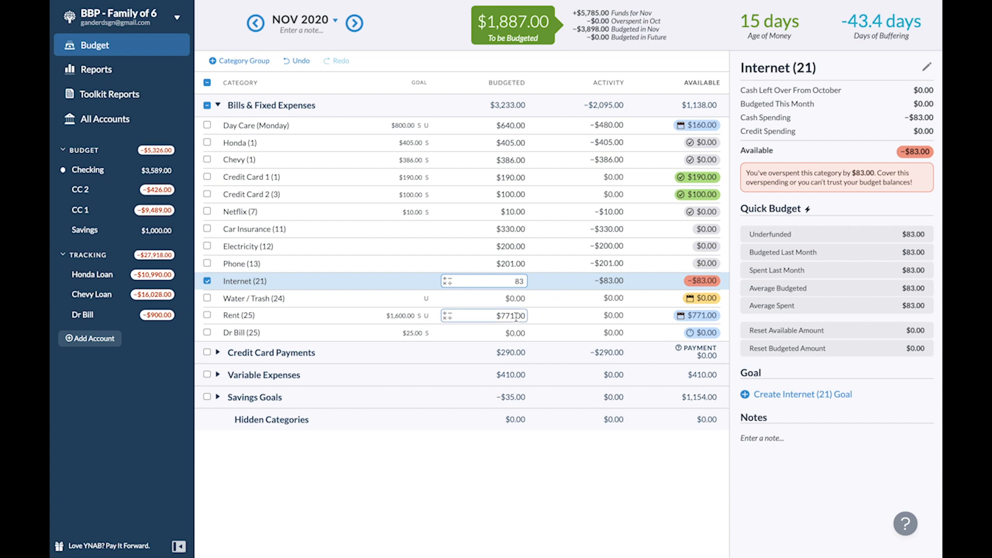
left_click(514, 298)
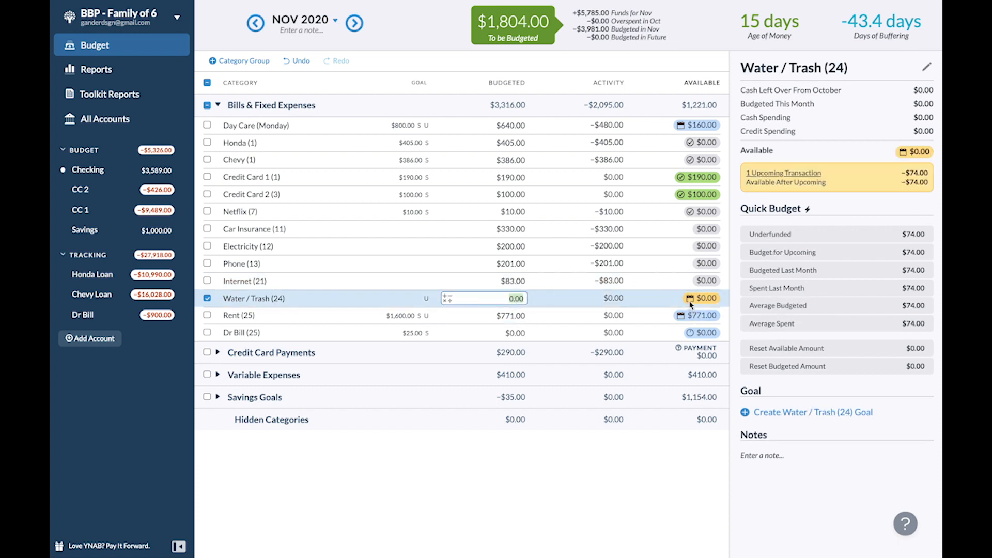
Create a $74 spending goal for the Water / Trash (24) category and budget $74 for it.
mouse_move(692, 305)
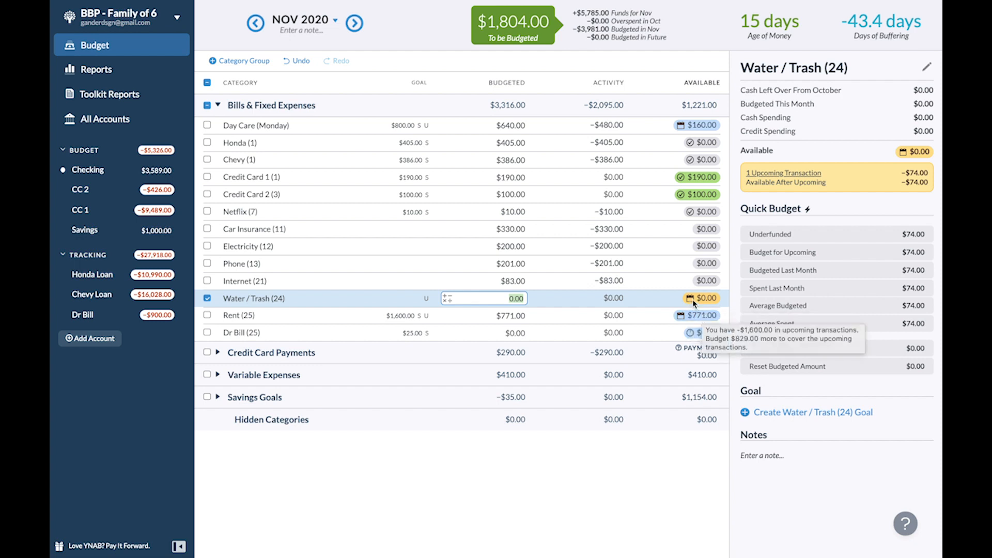
left_click(692, 300)
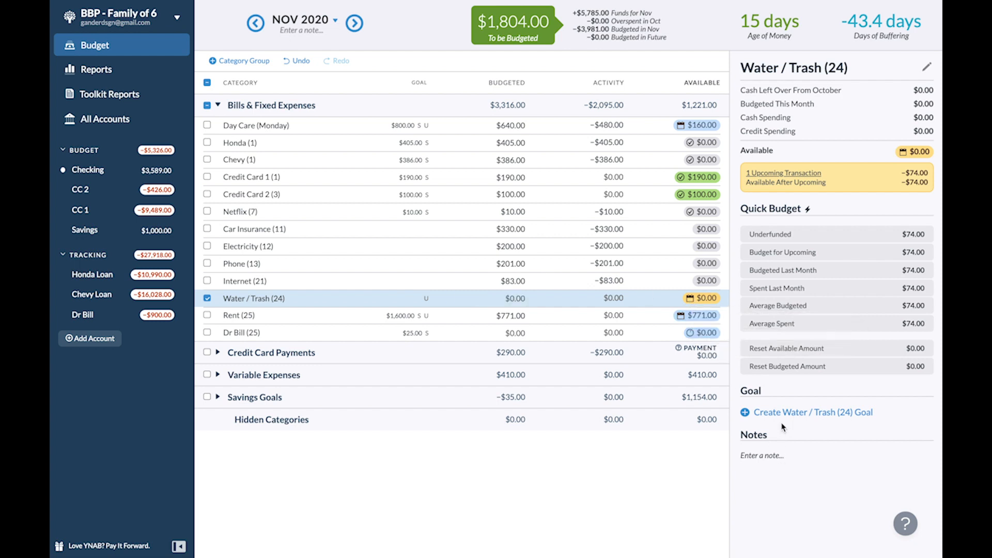
left_click(87, 170)
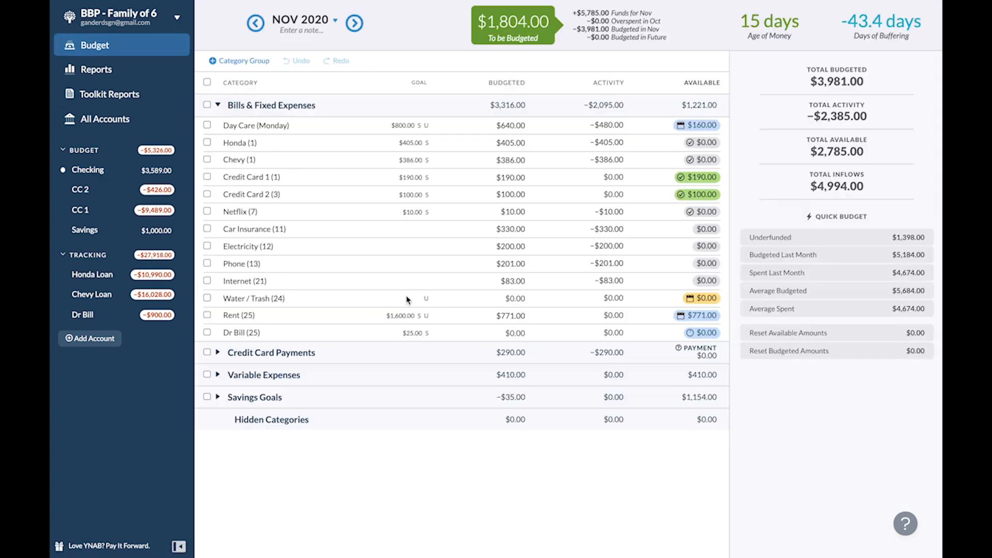
left_click(407, 299)
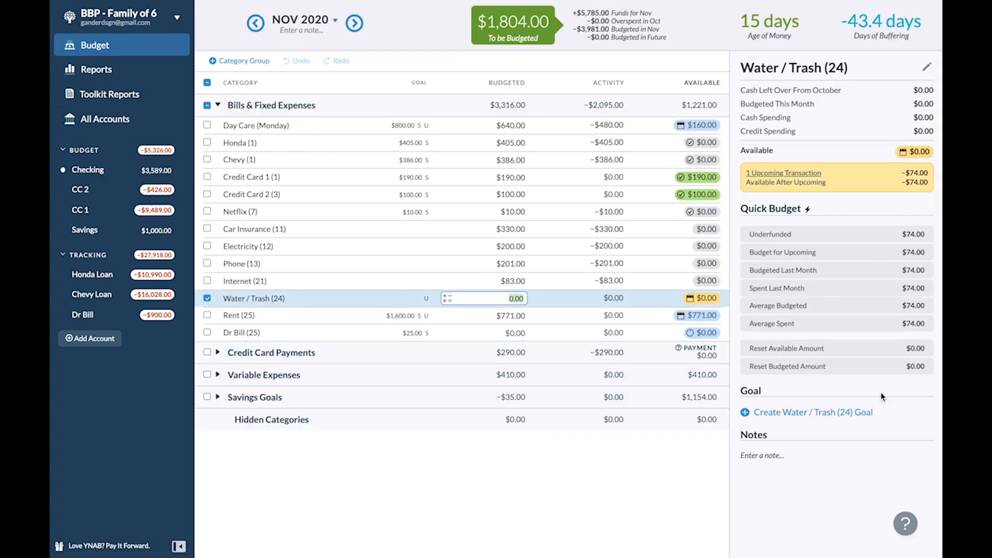
left_click(837, 412)
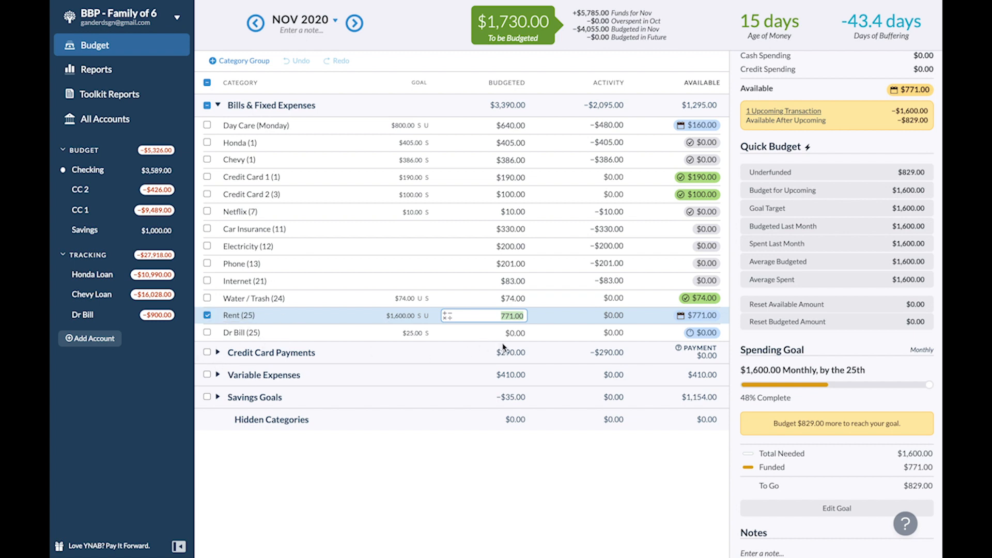
Budget $25 for the Dr Bill (25) category.
left_click(519, 334)
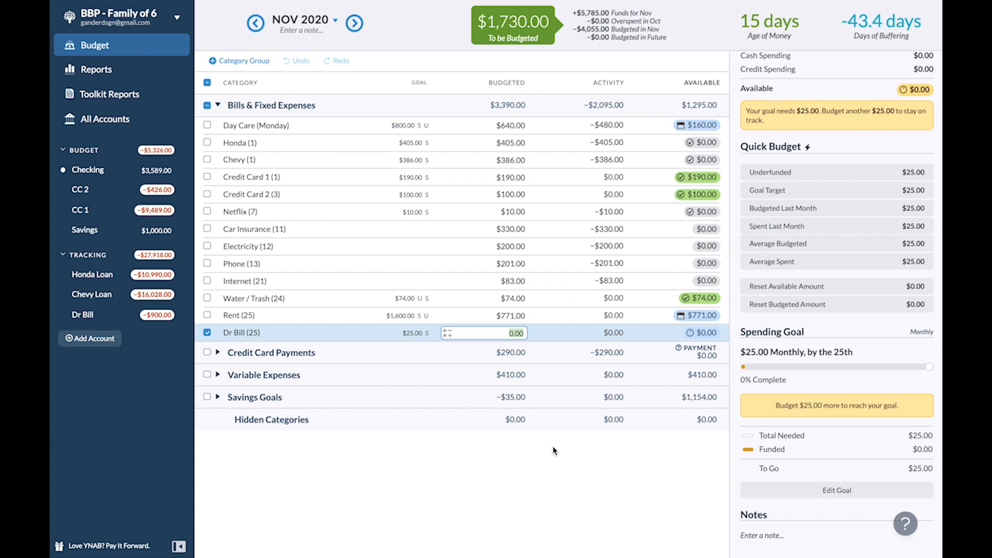
type("25")
key("Return")
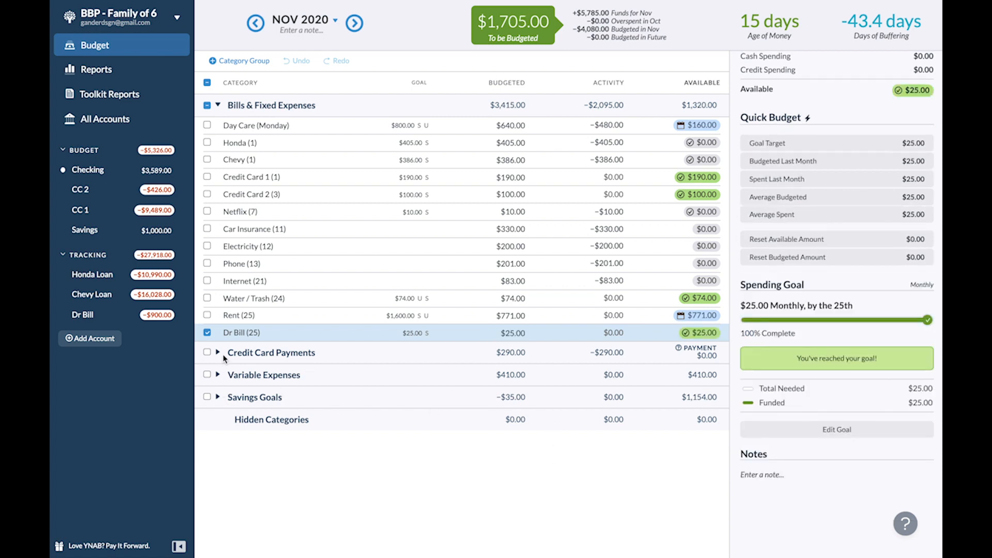
Expand the Credit Card Payments group and clear the budgeted amounts of Credit Card 1 (1) and Credit Card 2 (3) to $0.
left_click(219, 353)
left_click(499, 179)
left_click(519, 196)
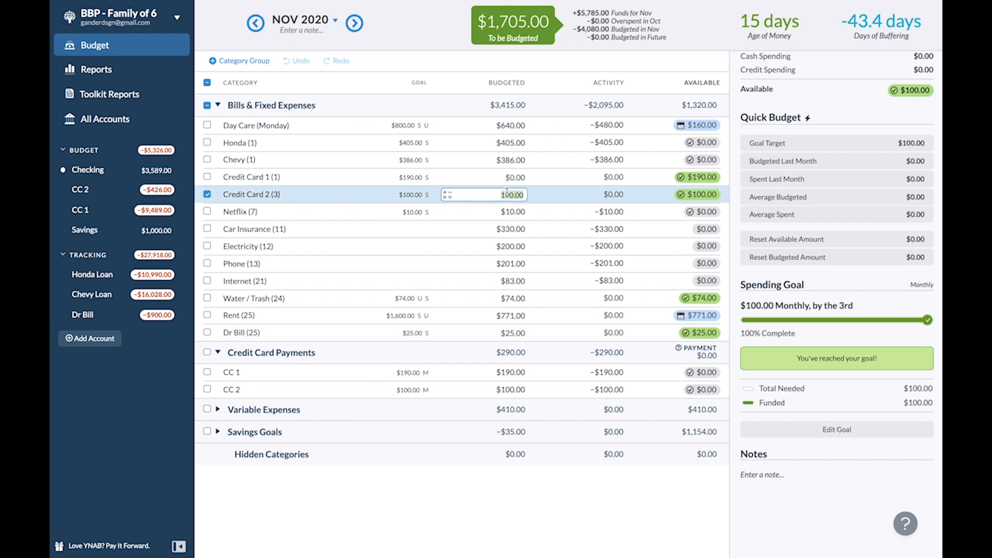
key("BackSpace")
key("Return")
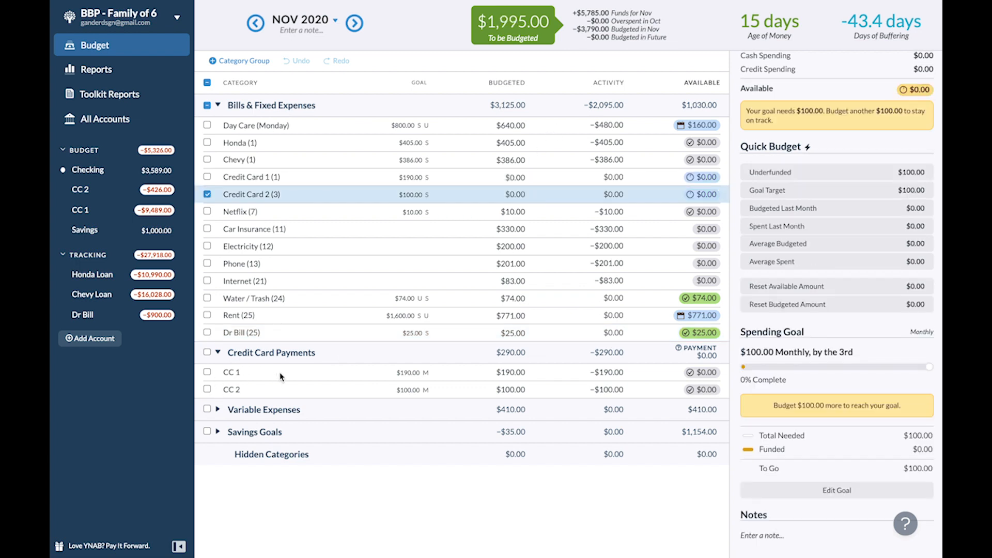
Add a category named Credit Card Interest to the Variable Expenses group.
left_click(207, 177)
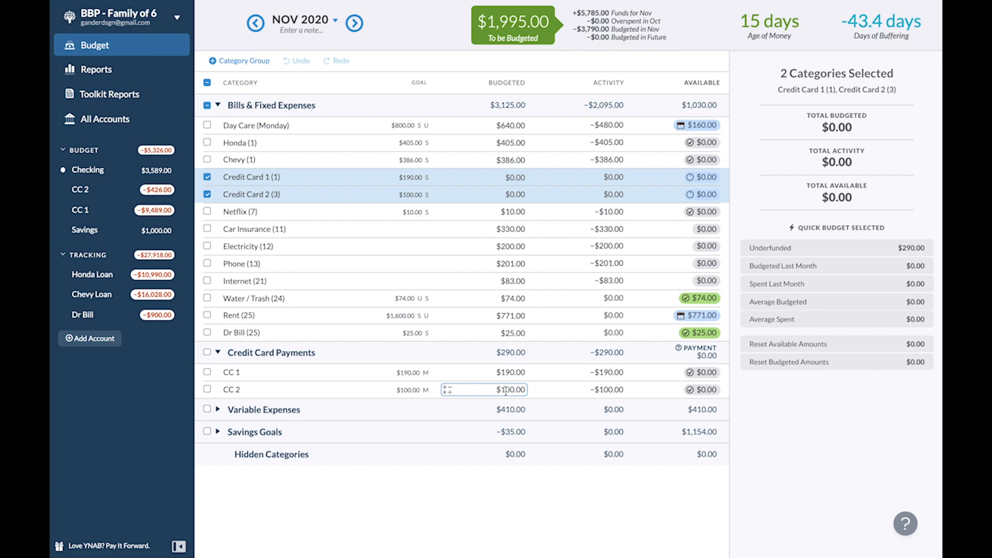
left_click(218, 409)
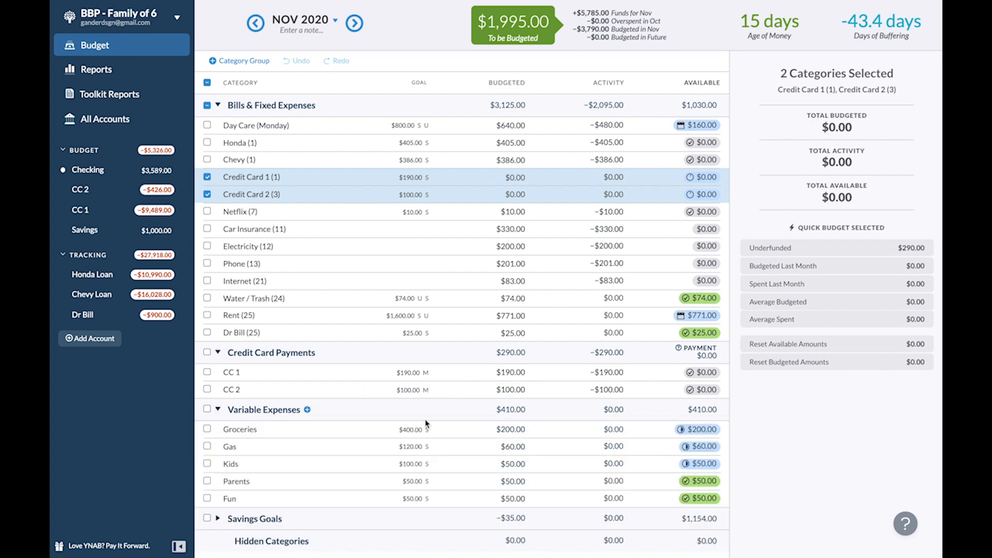
left_click(308, 411)
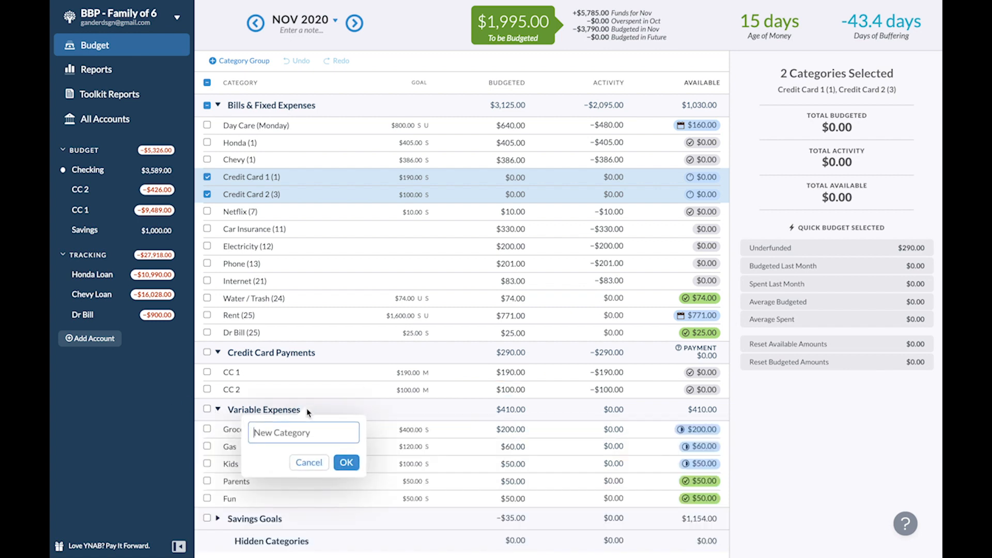
type("Credit Card Interest")
left_click(346, 463)
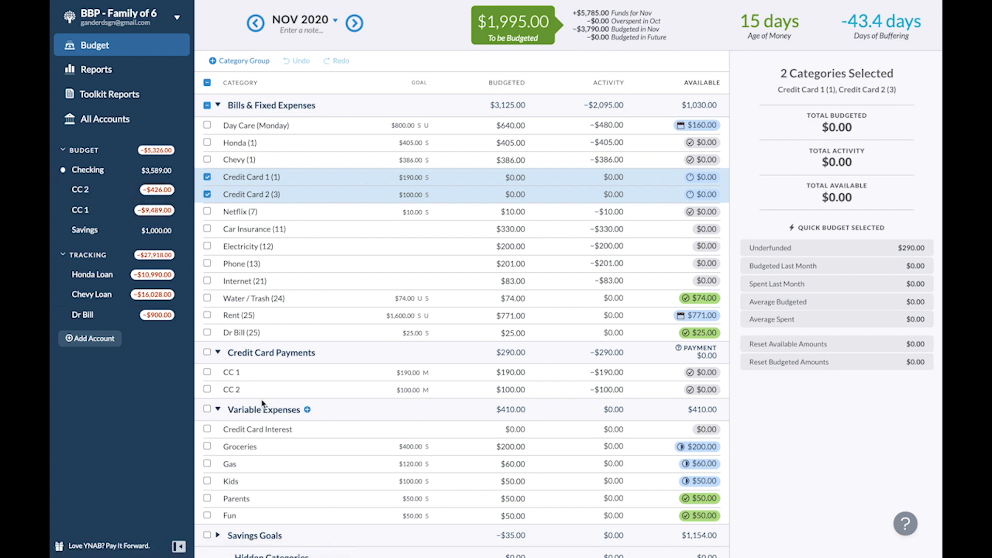
Examine the Credit Card Interest category and the Credit Card Payments group with its CC 1 and CC 2 categories.
left_click(304, 435)
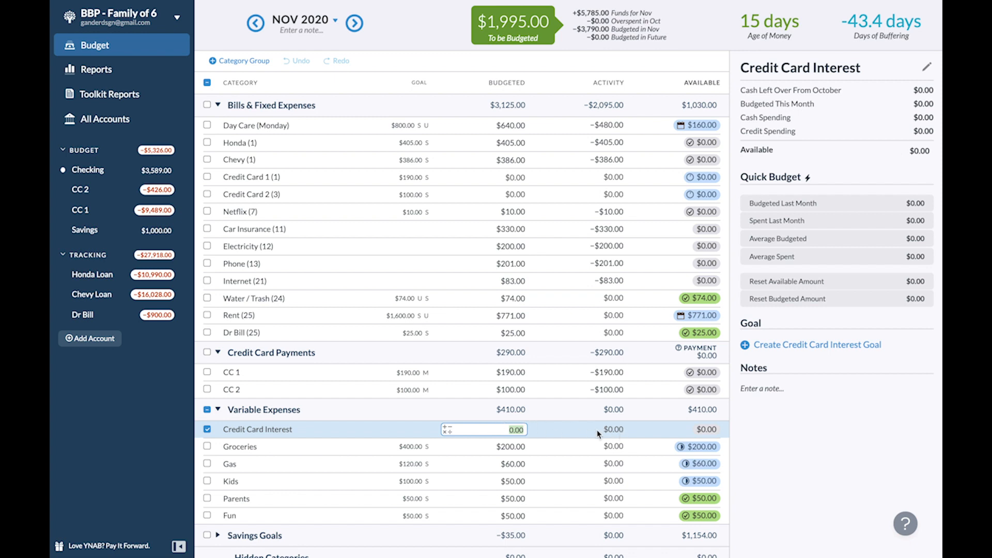
left_click(259, 377)
left_click(250, 392)
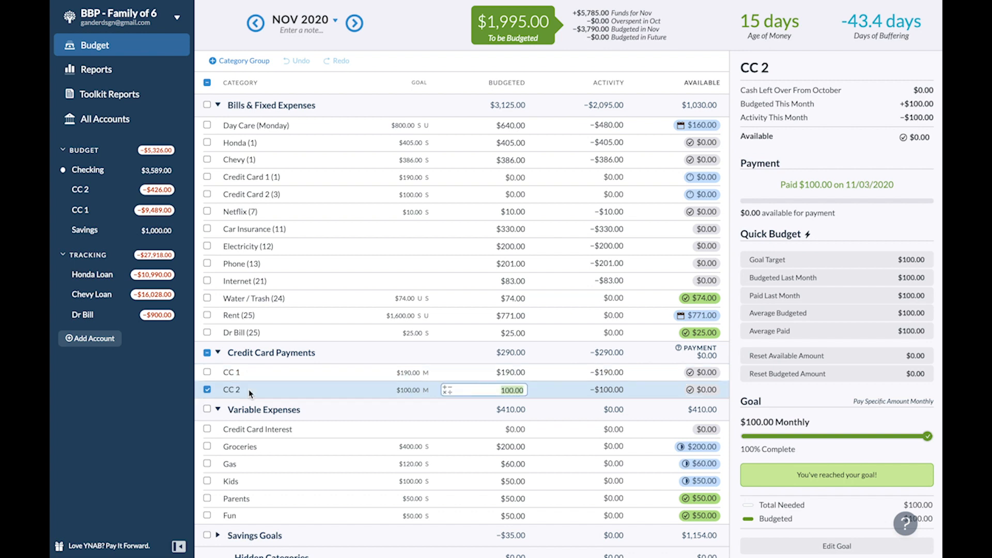
left_click(237, 360)
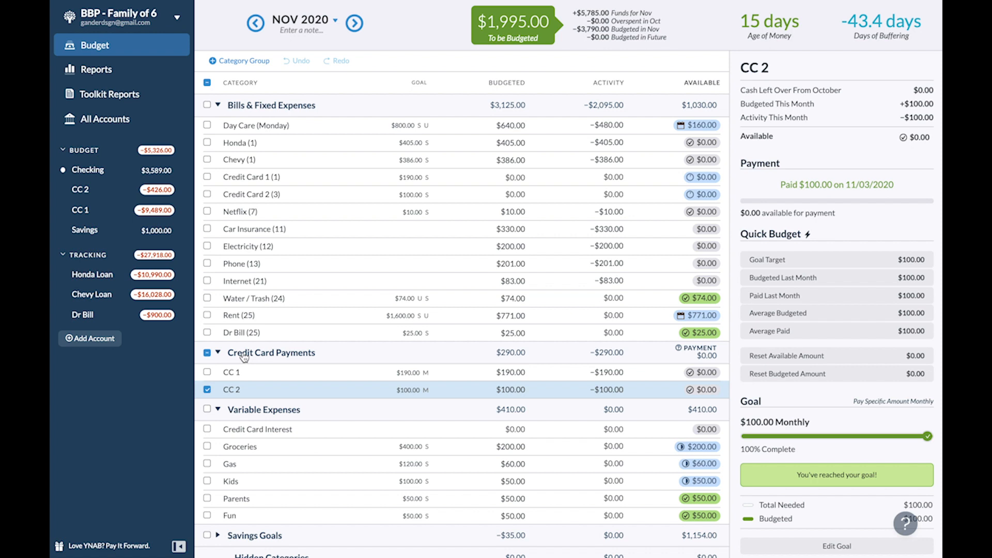
left_click(244, 356)
left_click_drag(185, 381, 246, 378)
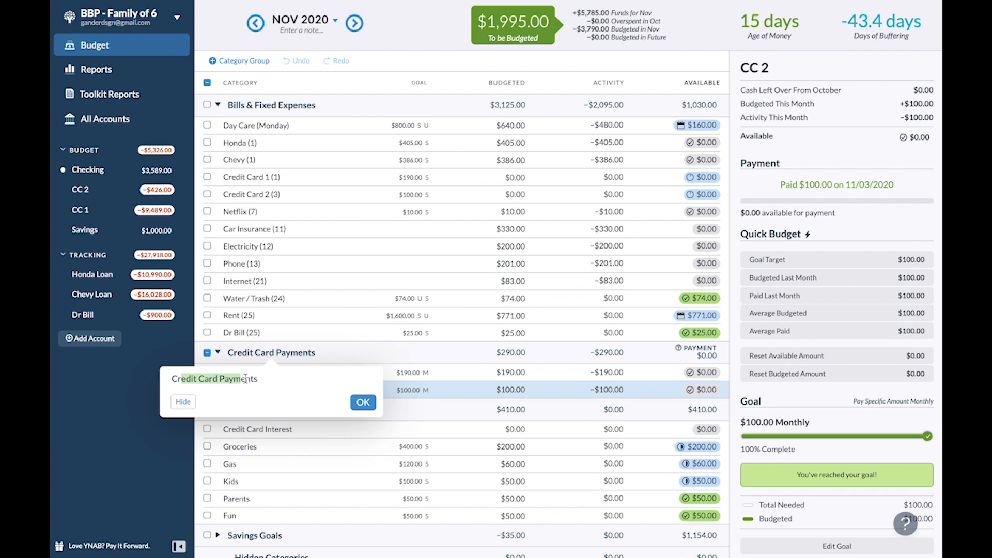
left_click(359, 404)
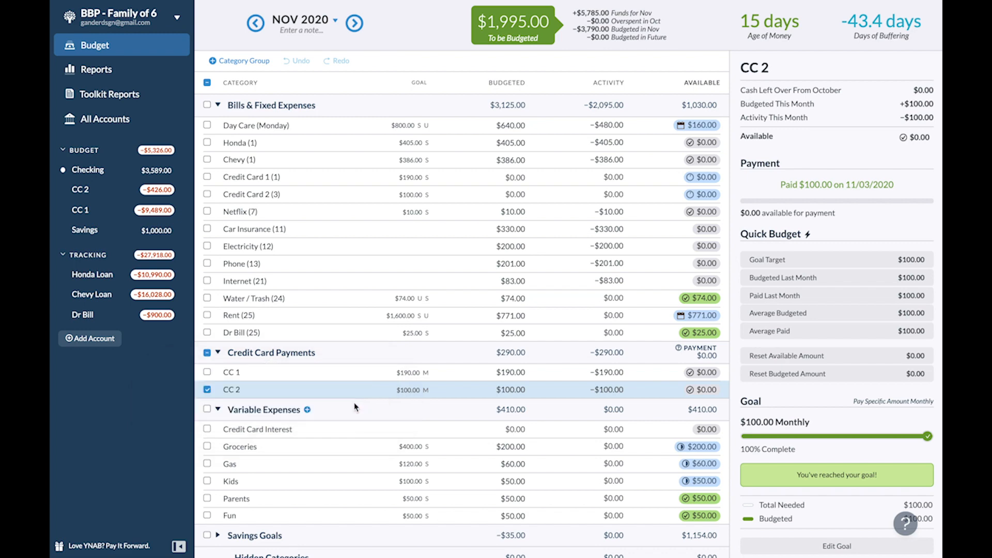
left_click(233, 377)
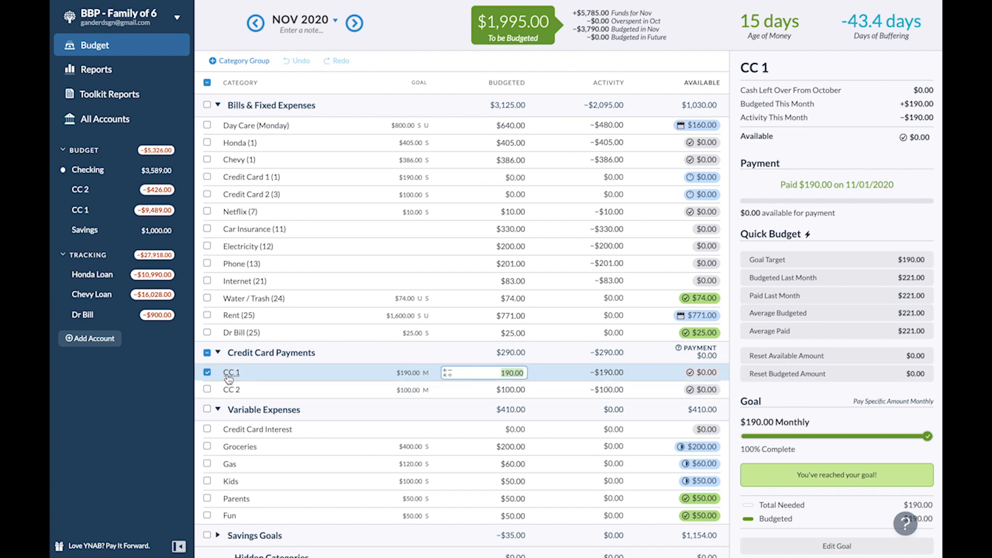
Review the CC 2 account settings without changing them and inspect the Dr Bill (25) category.
left_click(63, 190)
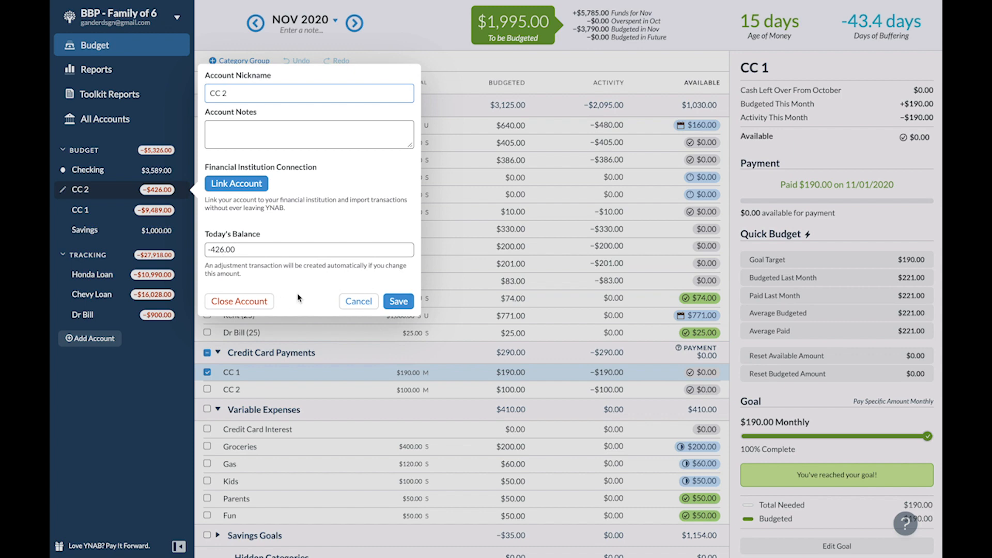
left_click(371, 304)
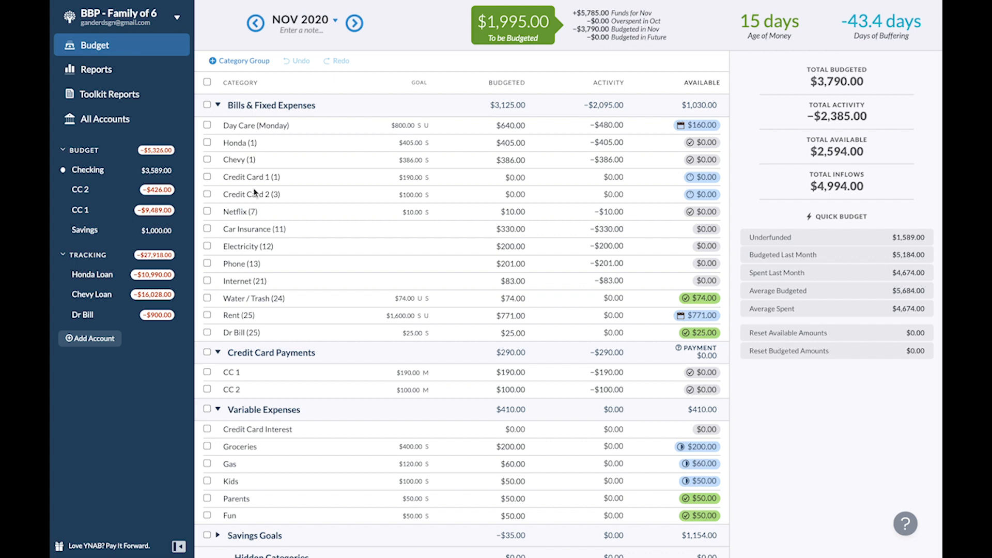
left_click(241, 333)
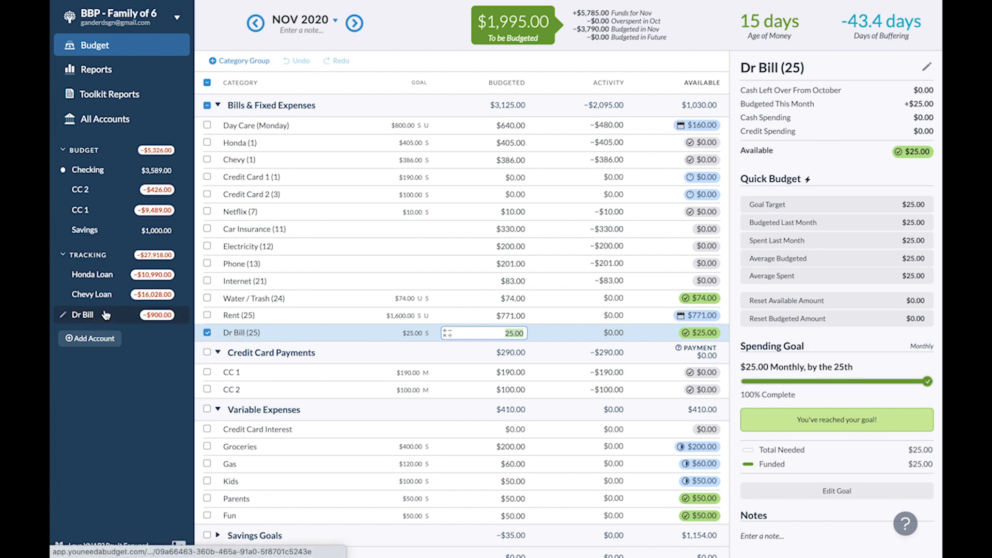
Approve the new internet, day care, phone and electricity transactions dated 11/12 to 11/21/2020 in the Checking account.
left_click(86, 171)
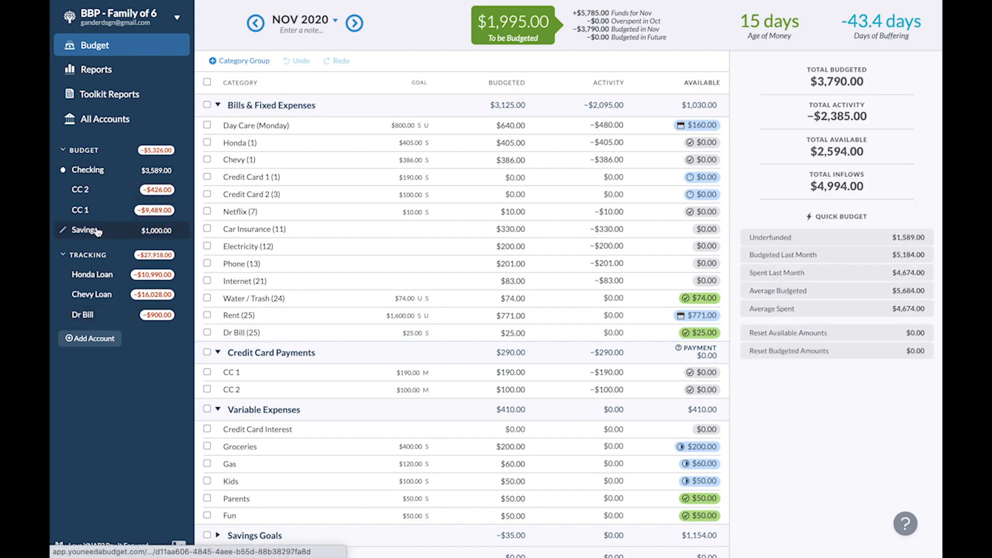
left_click(87, 170)
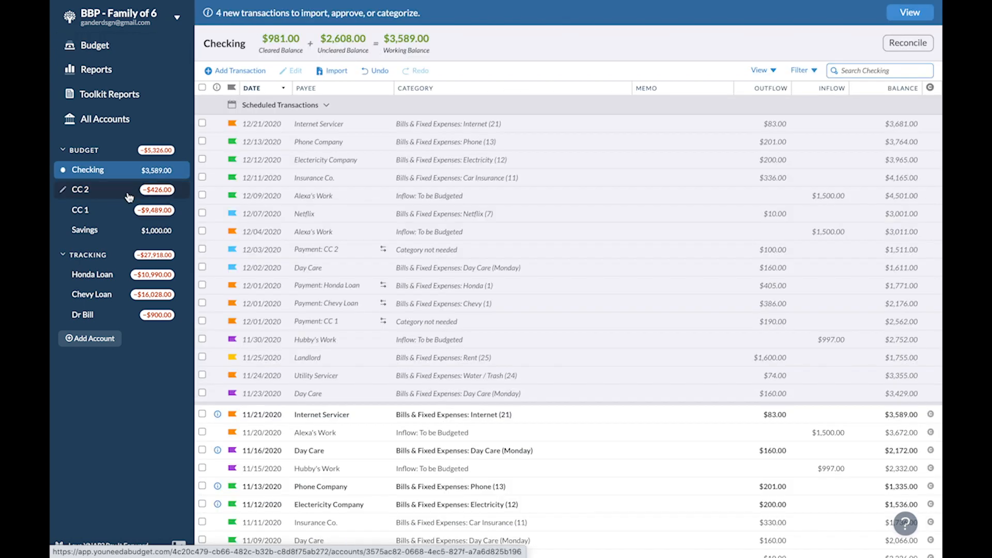
scroll(341, 472, "down", 2)
left_click(218, 437)
left_click(220, 465)
left_click(217, 417)
left_click(217, 447)
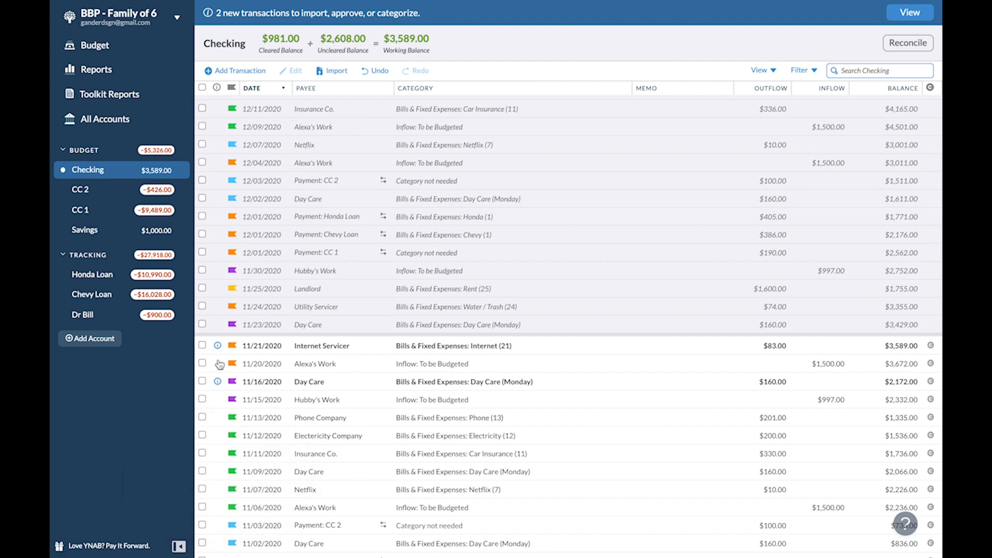
left_click(218, 382)
left_click(218, 411)
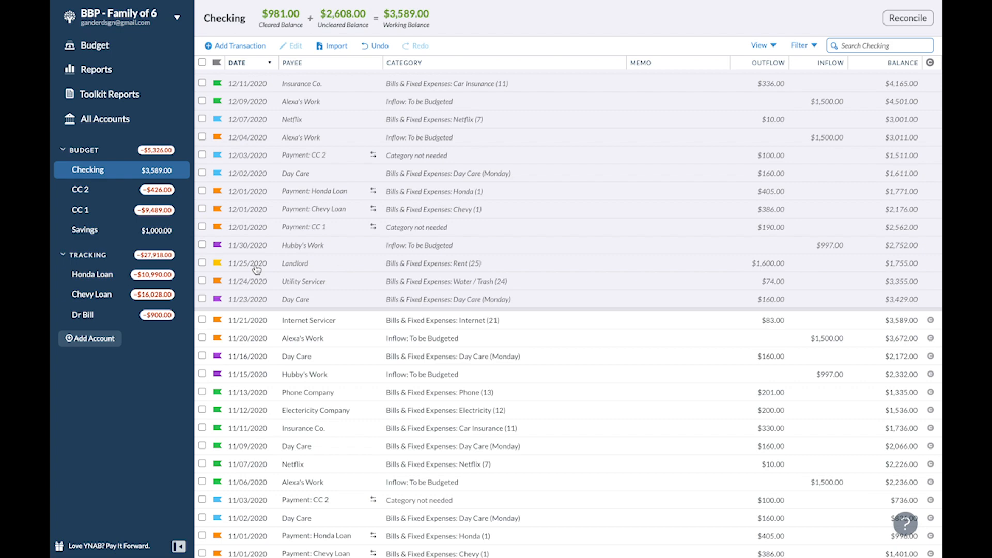
Fund the November Rent (25) category with its underfunded $829, bringing the budgeted amount to $1,600.
left_click(98, 45)
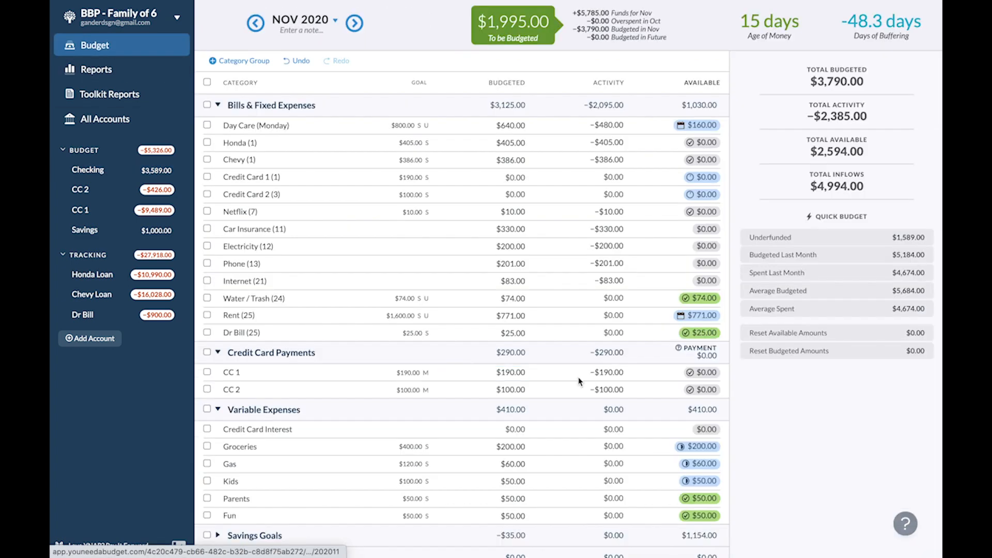
left_click(209, 317)
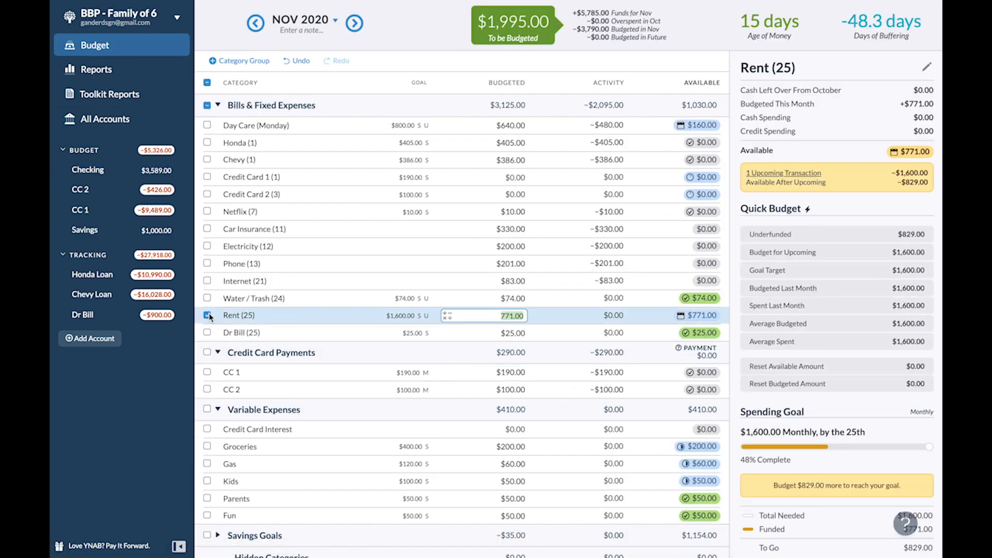
left_click(812, 234)
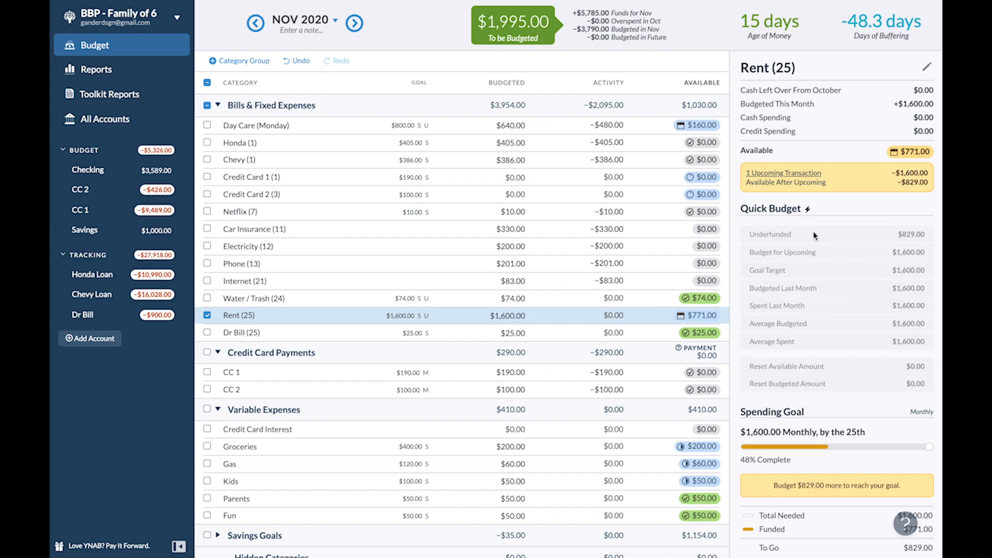
left_click(207, 316)
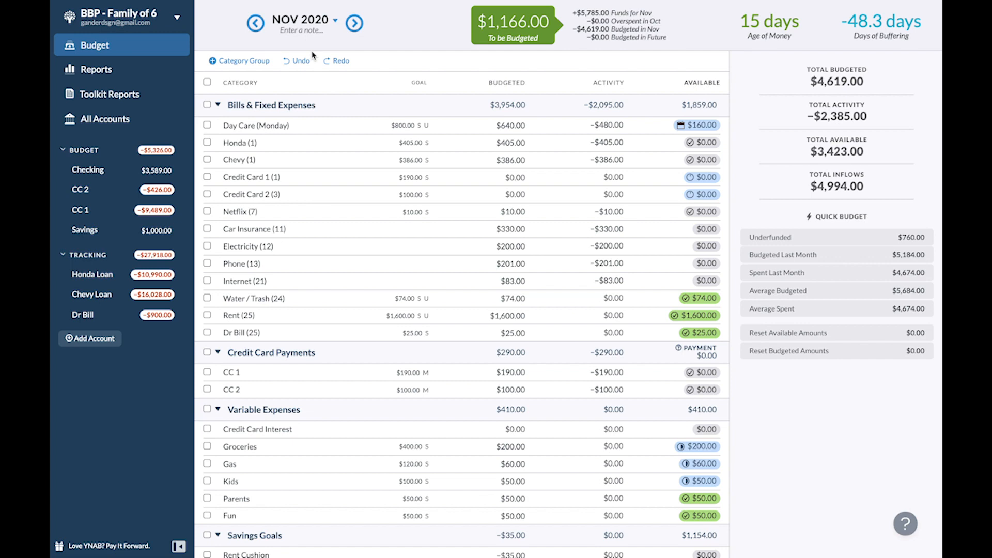
Budget the underfunded $791 for the Honda (1) and Chevy (1) categories in December 2020.
left_click(354, 22)
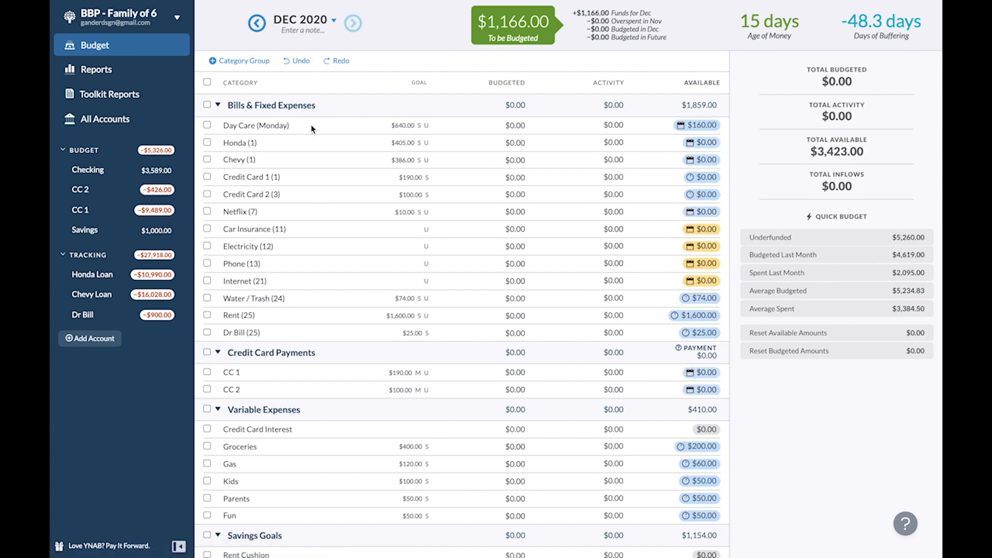
left_click(207, 142)
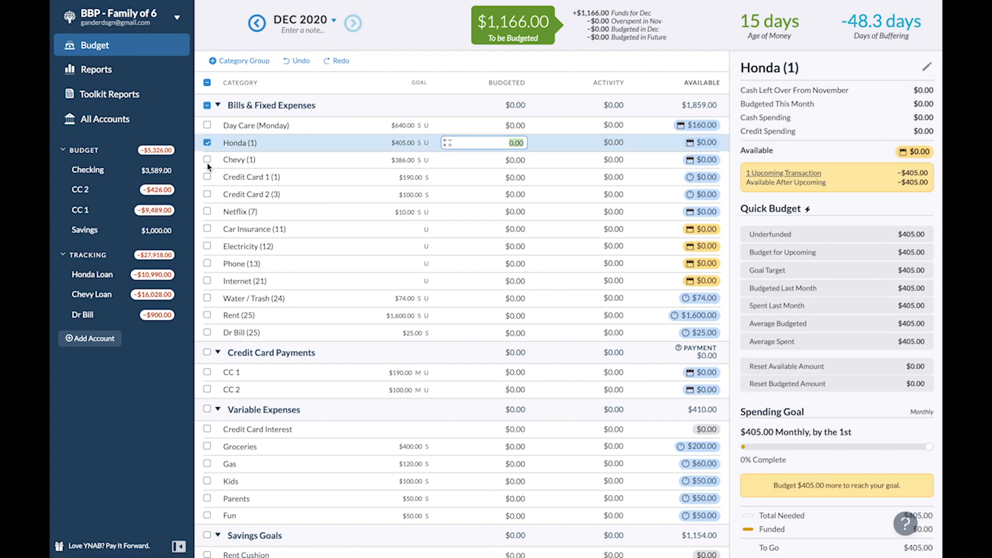
left_click(206, 160)
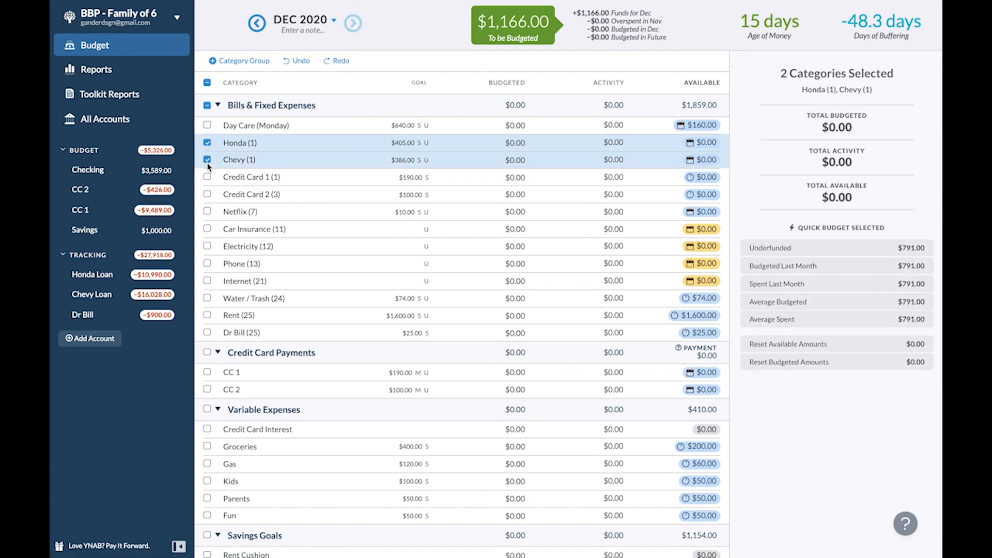
left_click(815, 249)
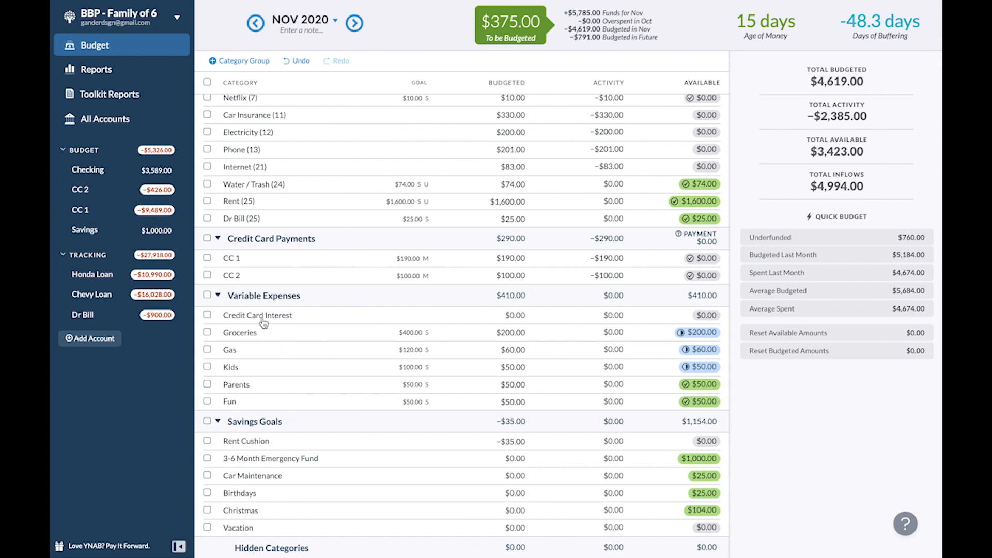
Budget the underfunded $310 across the Variable Expenses group in November 2020.
left_click(207, 295)
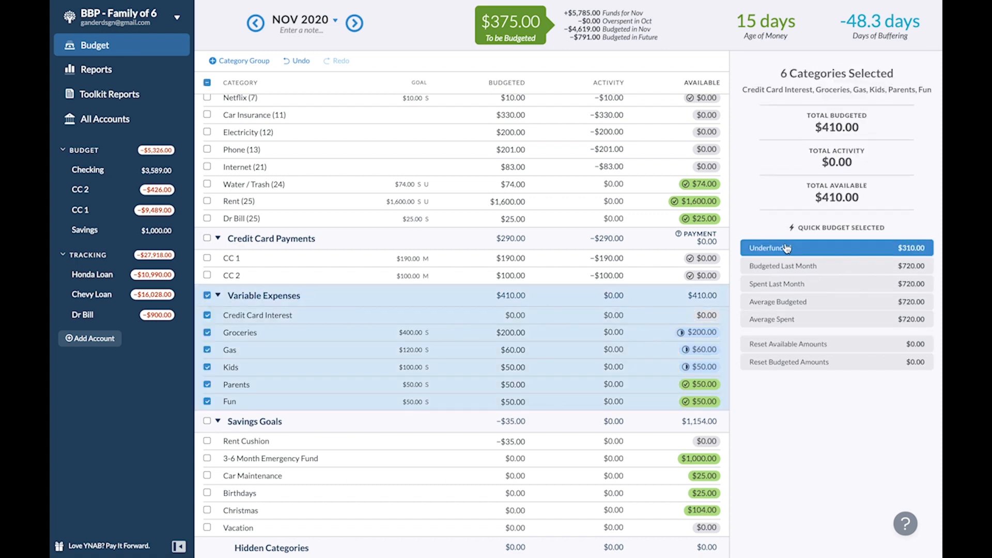
left_click(787, 248)
left_click(206, 296)
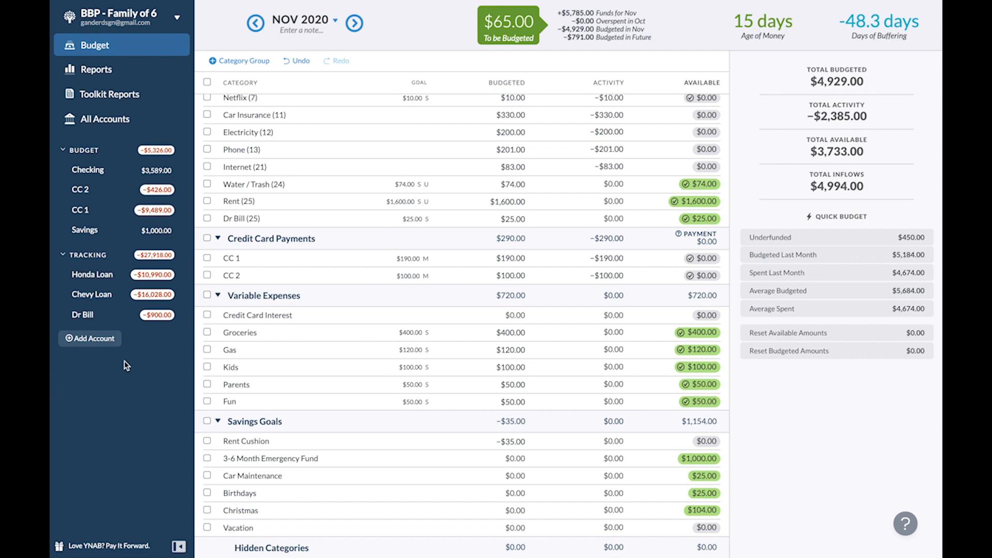
Add an unlinked Asset account nicknamed "CE: Groceries" with a balance of 0.
left_click(97, 339)
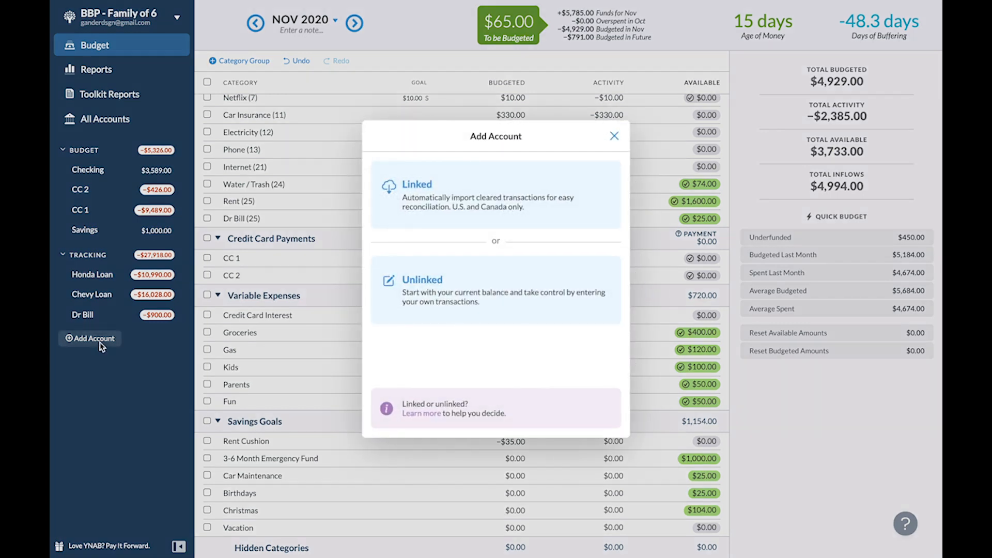
left_click(435, 316)
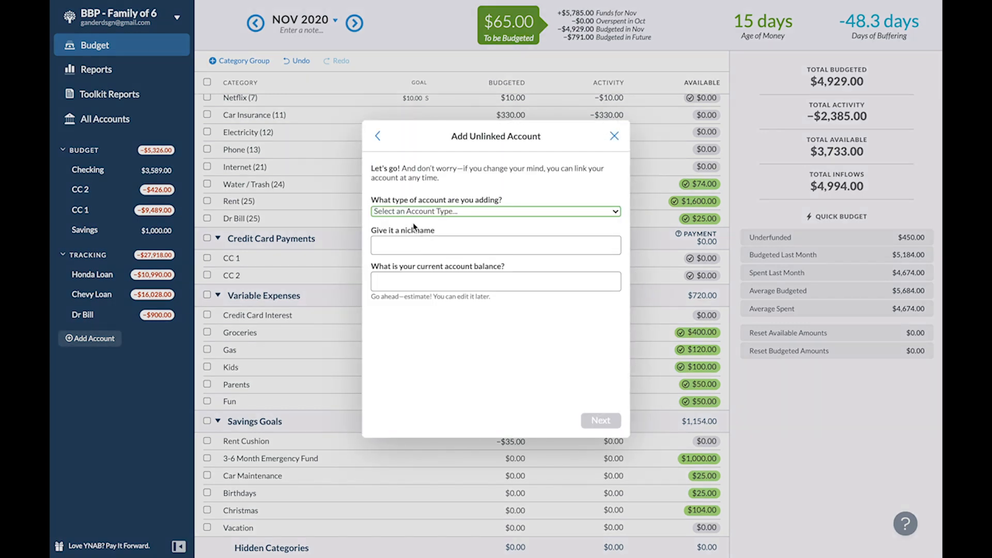
left_click(404, 213)
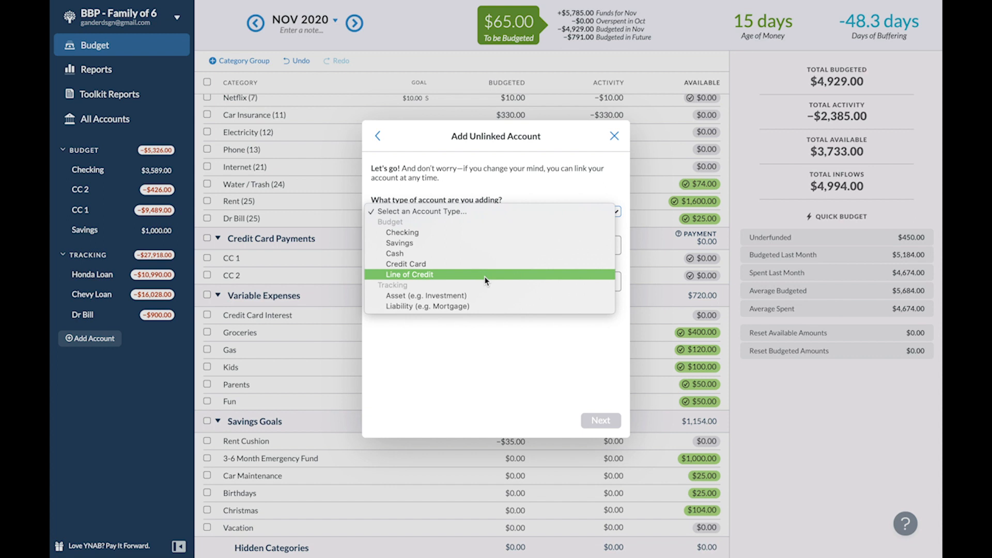
left_click(479, 295)
left_click(430, 244)
type("CE")
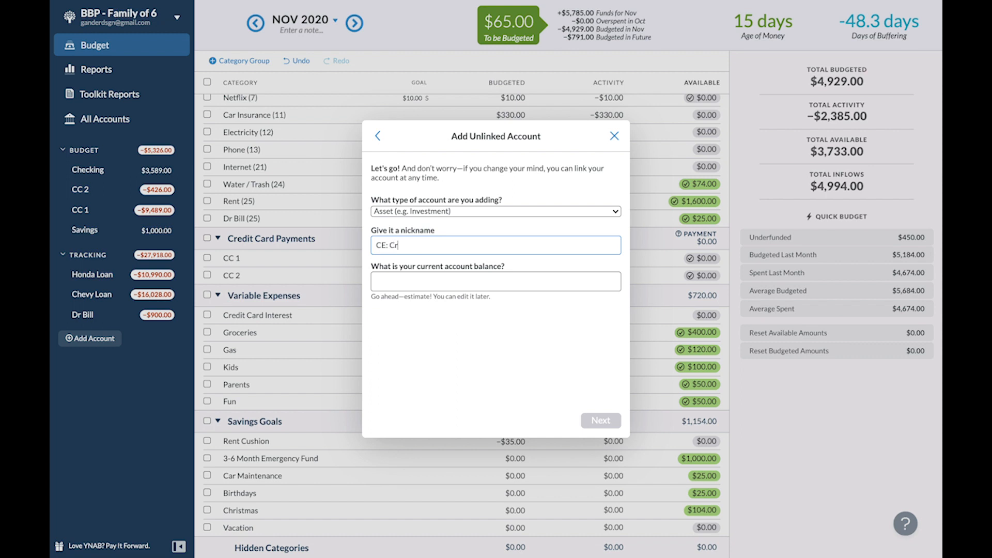
type(": Groceries")
left_click(443, 284)
type("0")
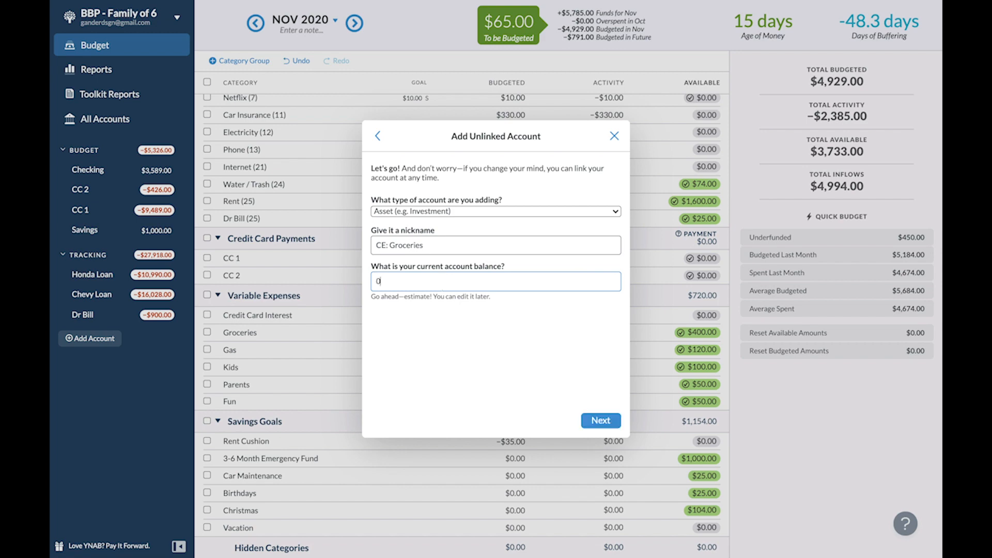
left_click(589, 420)
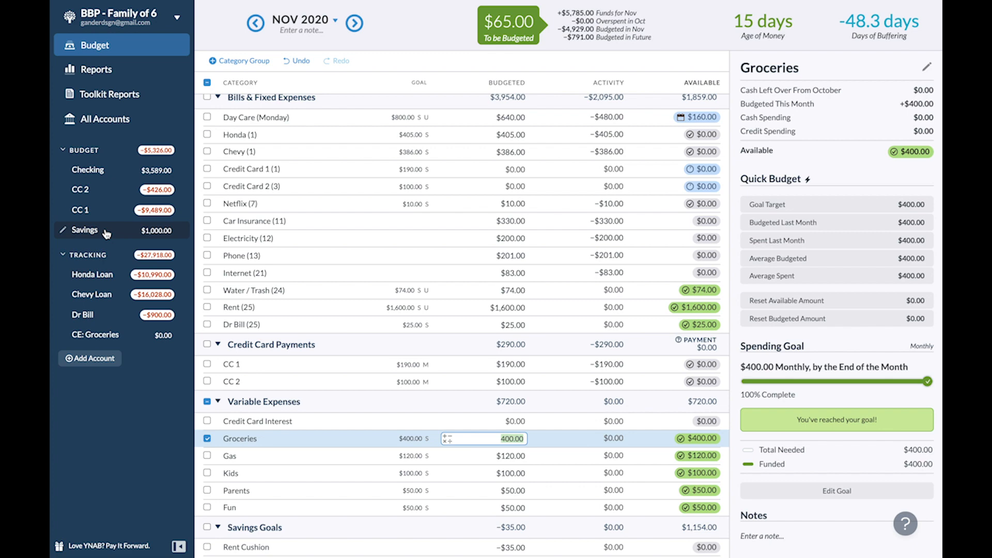
Start a new Checking transaction dated 11/21/2020 to CE: Groceries, categorized as Variable Expenses: Groceries.
left_click(98, 172)
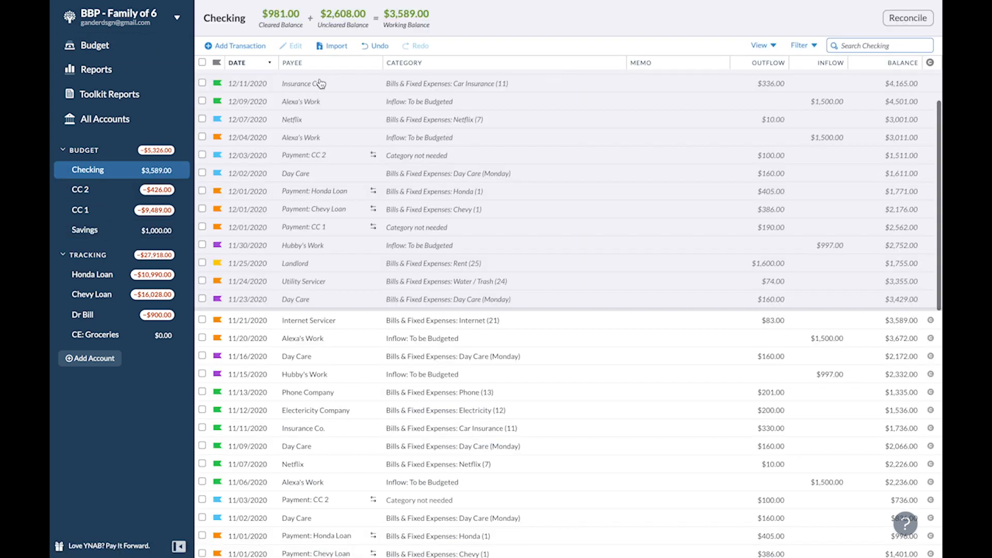
left_click(228, 47)
key("Tab")
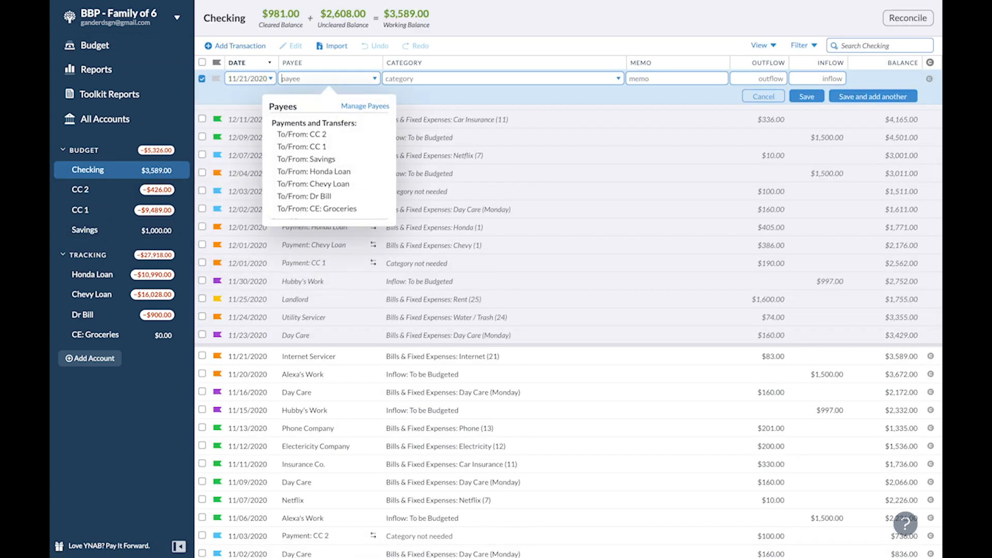
scroll(325, 187, "down", 1)
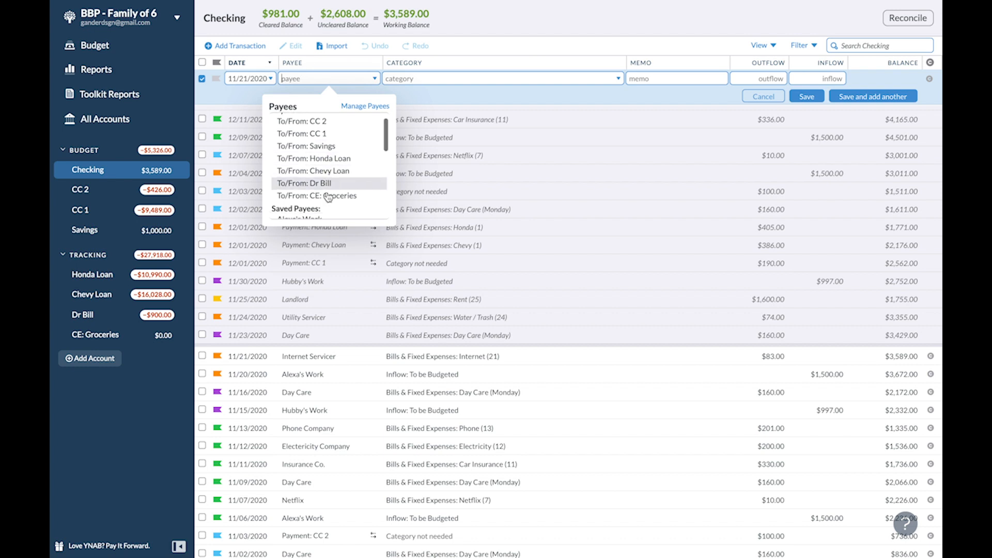
left_click(317, 196)
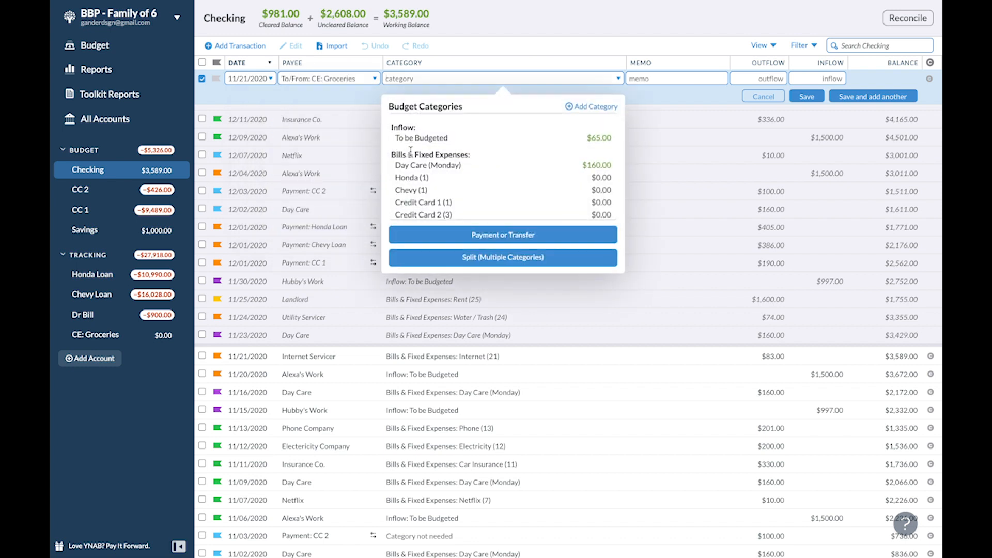
type("groc")
key("Tab")
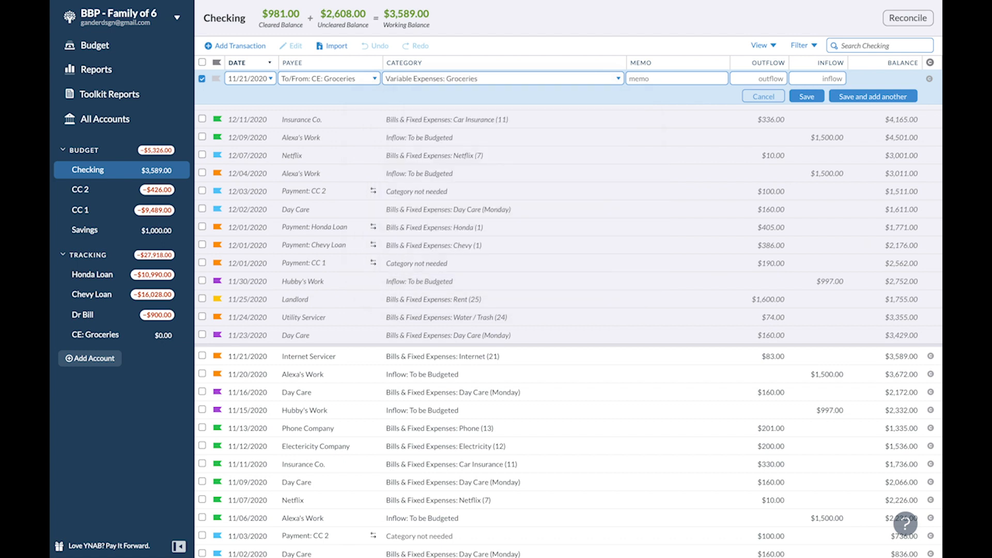
Give the transfer the memo "Moved to cash" and an outflow of 400, and save it.
type("Moved to")
key("BackSpace")
type("sh")
key("Tab")
type("400")
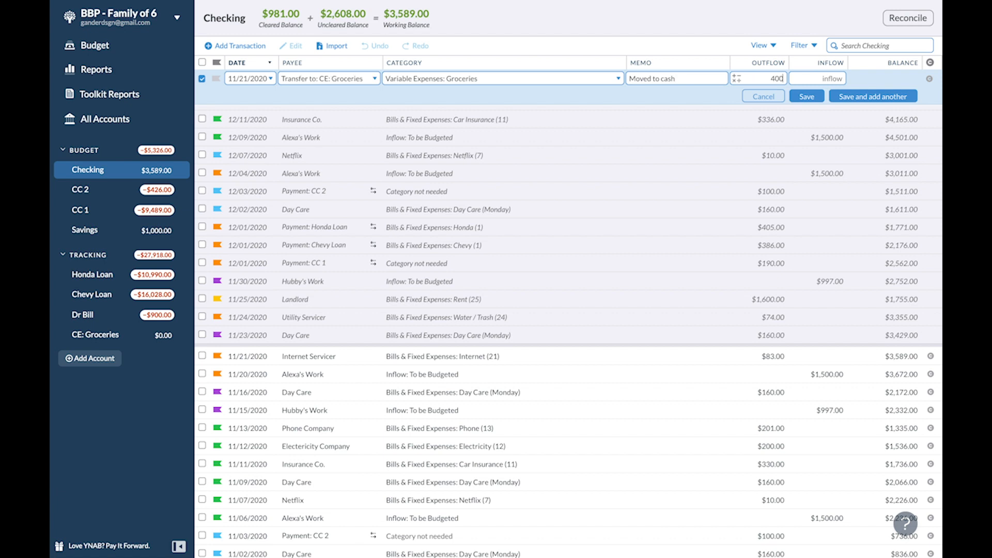
left_click(809, 98)
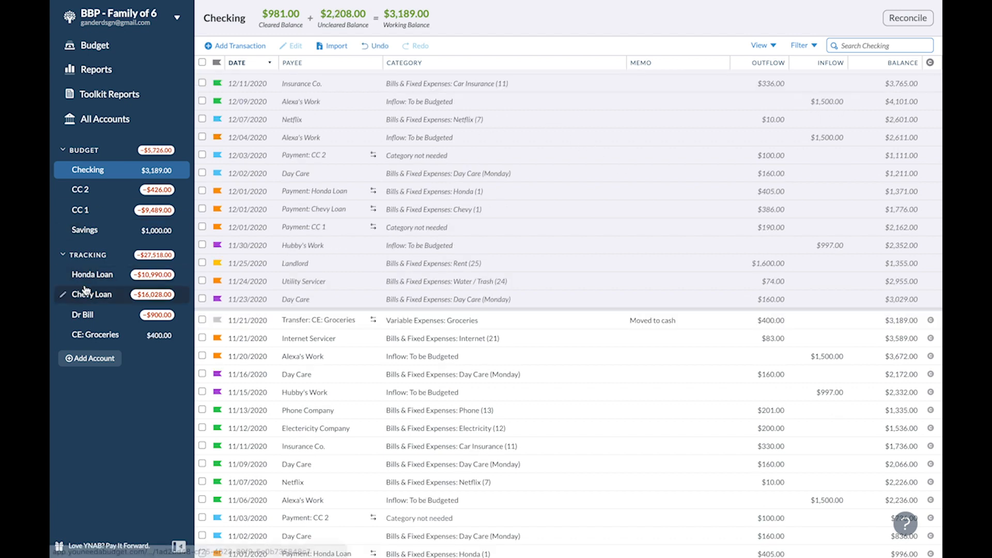
Review the CE: Groceries account and the November details of the Groceries and Gas categories.
left_click(94, 337)
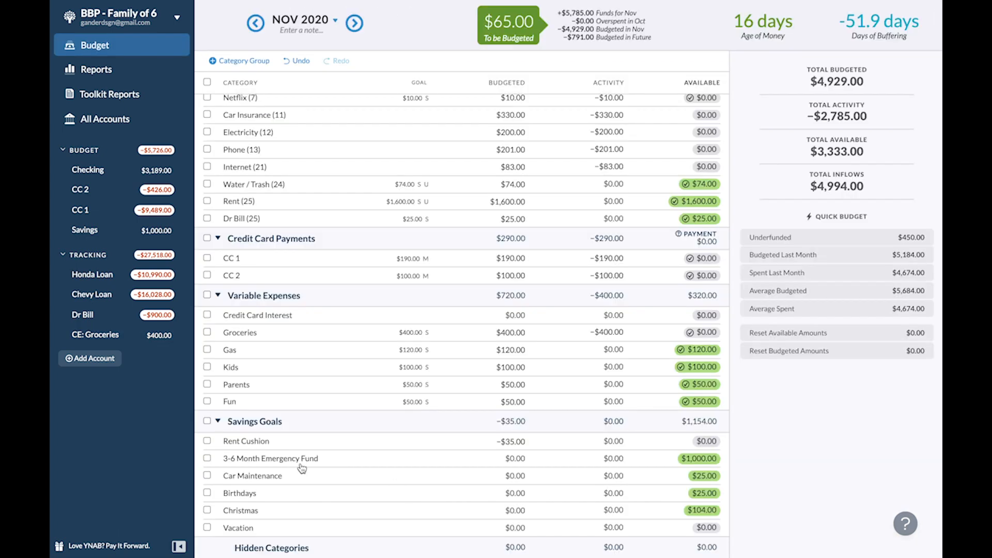
left_click(264, 337)
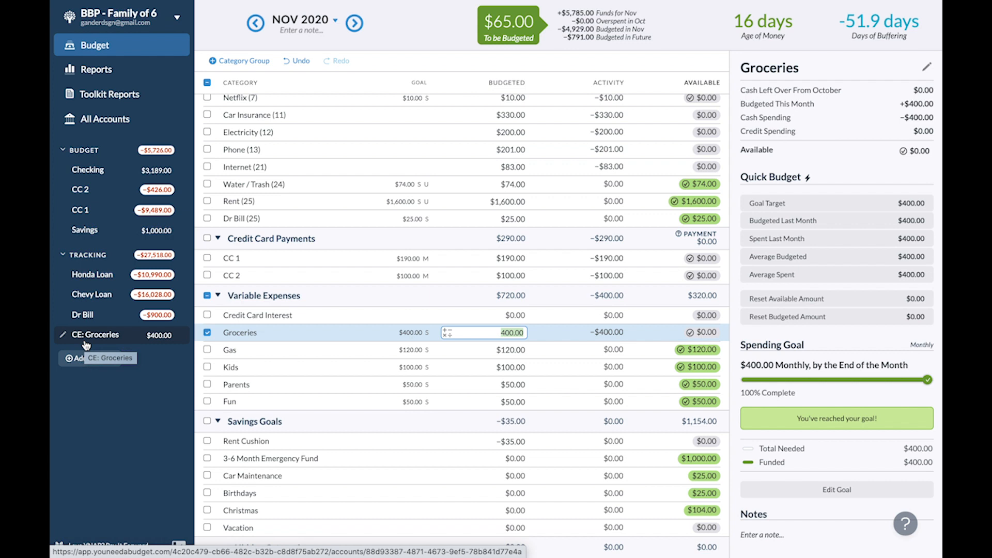
left_click(256, 354)
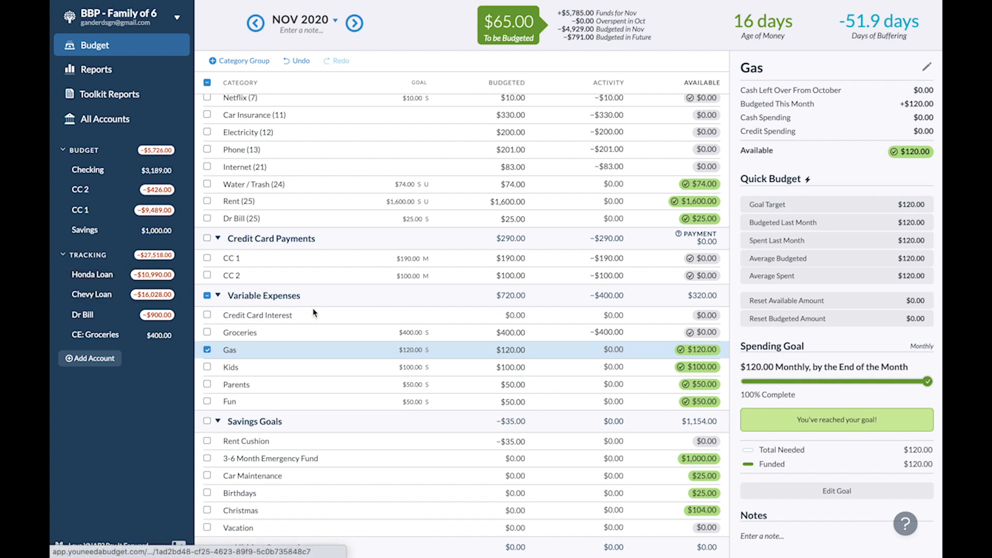
left_click(207, 350)
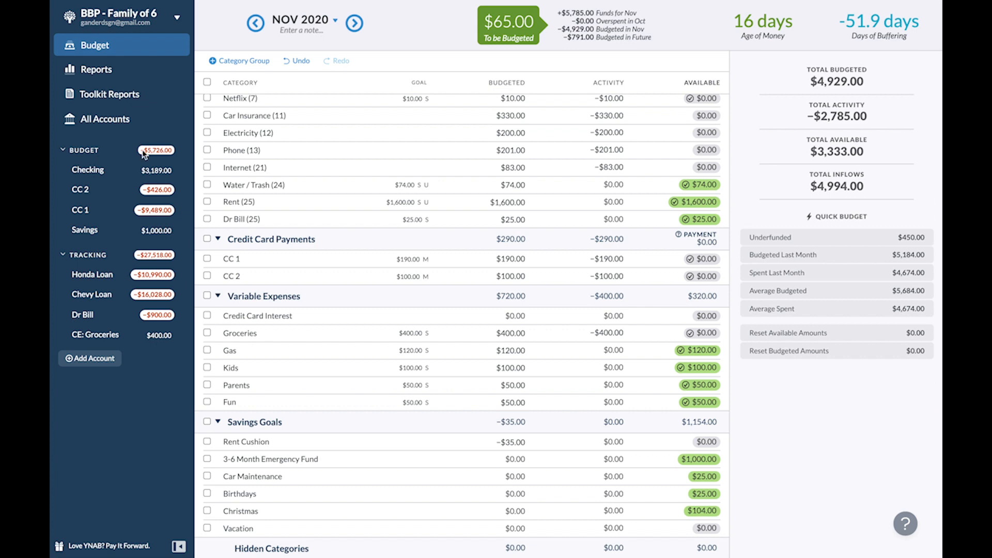
Change the CC 1 payment goal to Pay Off Balance by Date with December 2022 as the target, and save it.
left_click(284, 261)
scroll(931, 448, "down", 3)
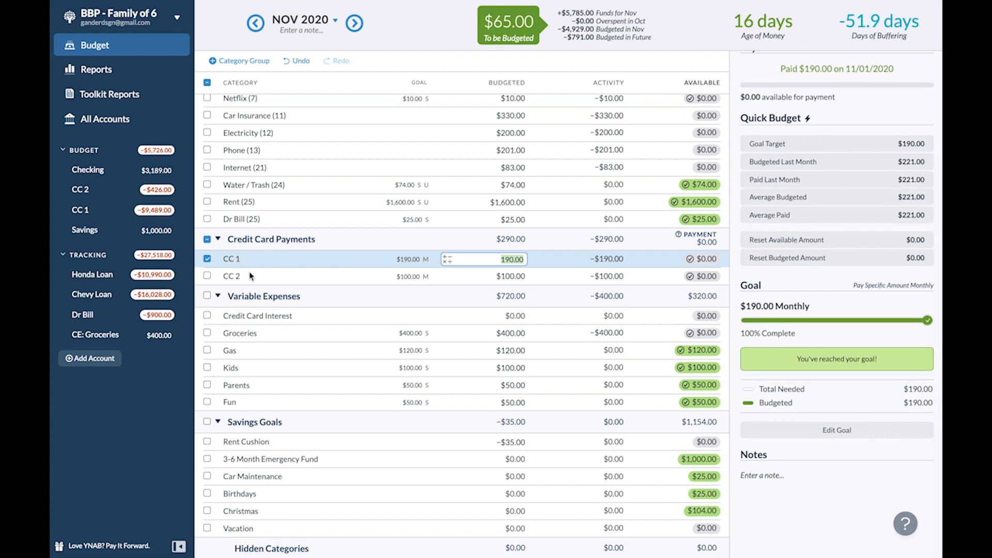
left_click(837, 430)
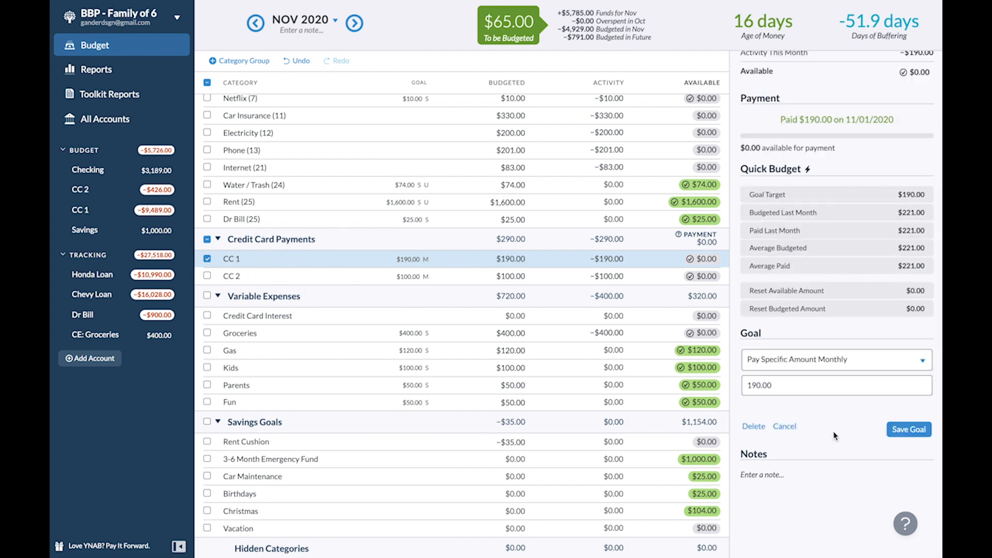
left_click(779, 367)
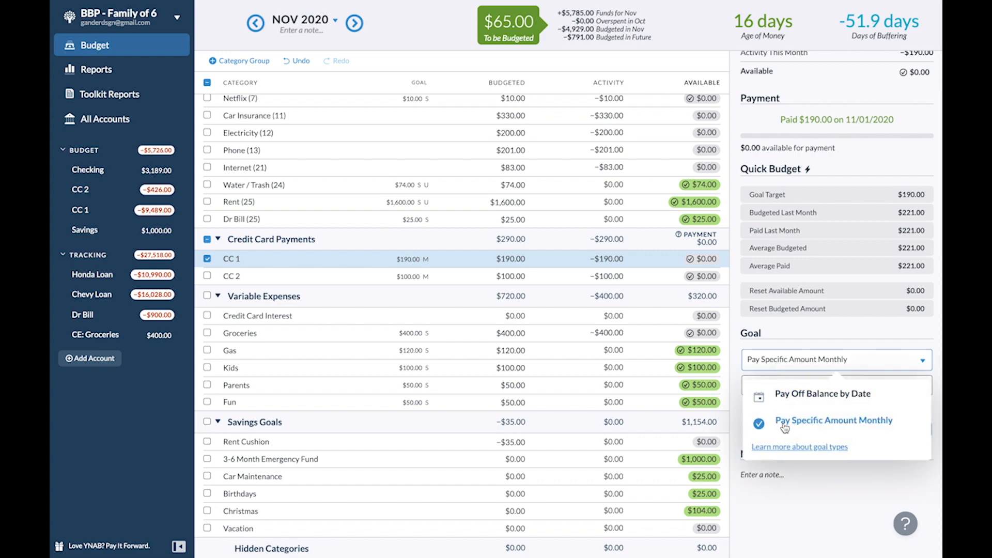
left_click(784, 397)
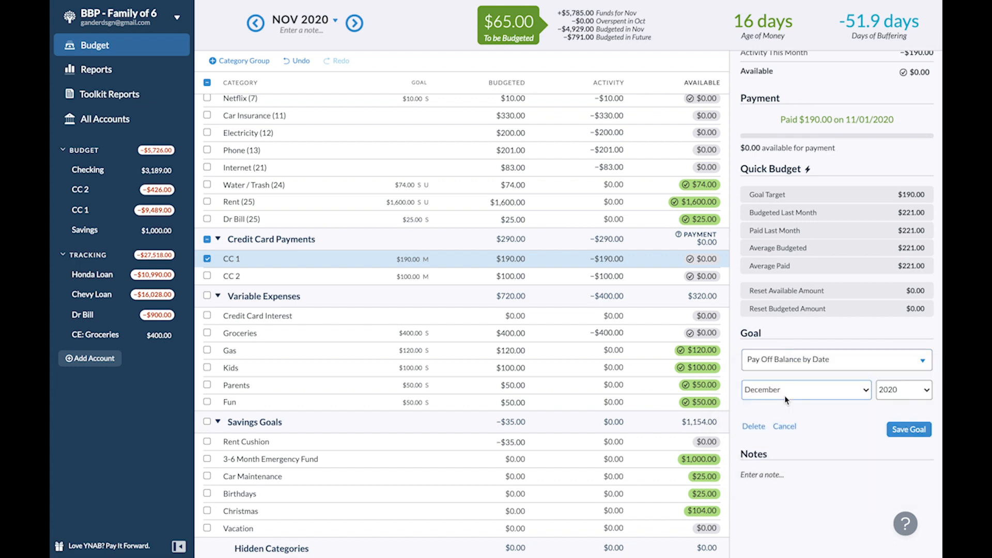
left_click(902, 397)
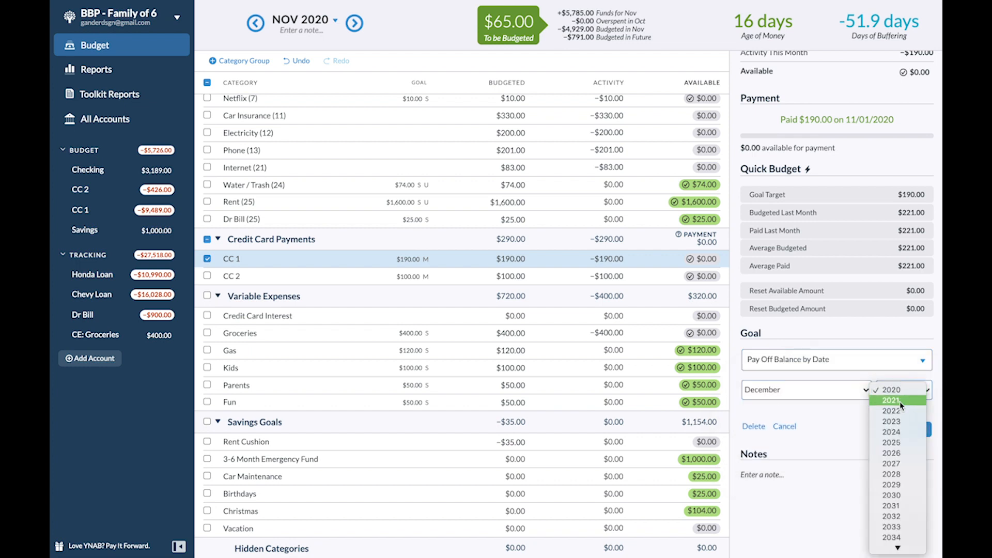
left_click(897, 414)
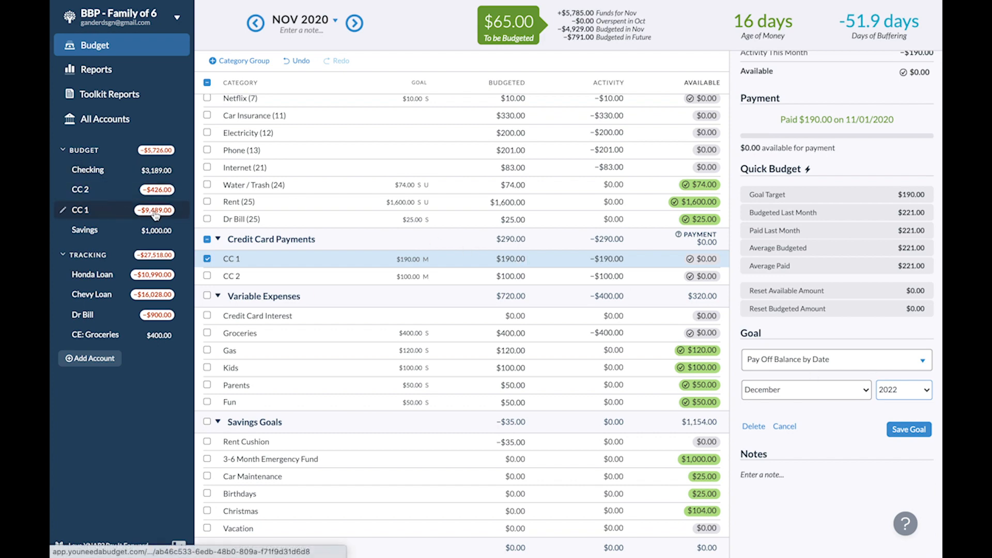
left_click(911, 431)
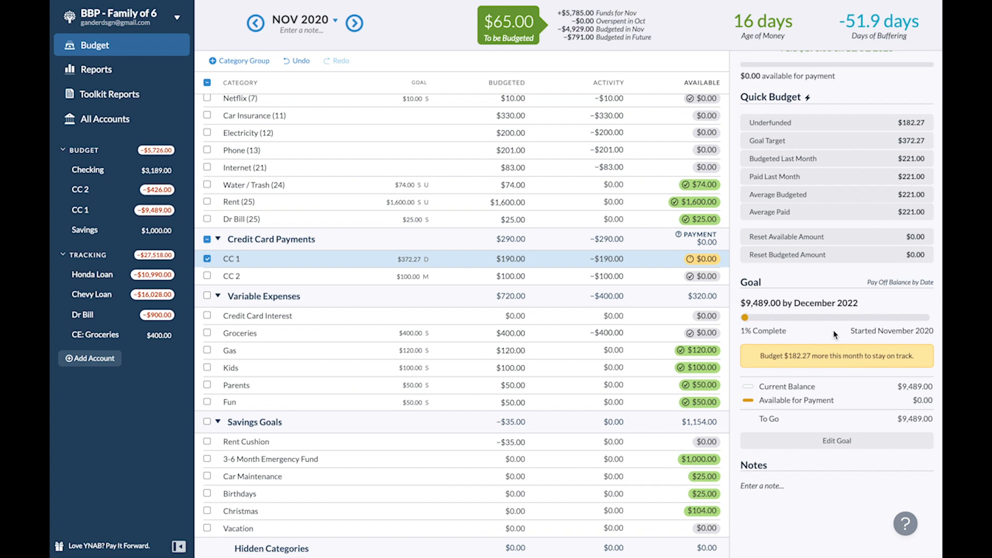
Move the CC 1 payoff goal's target year to 2021 and save the goal.
scroll(925, 158, "up", 2)
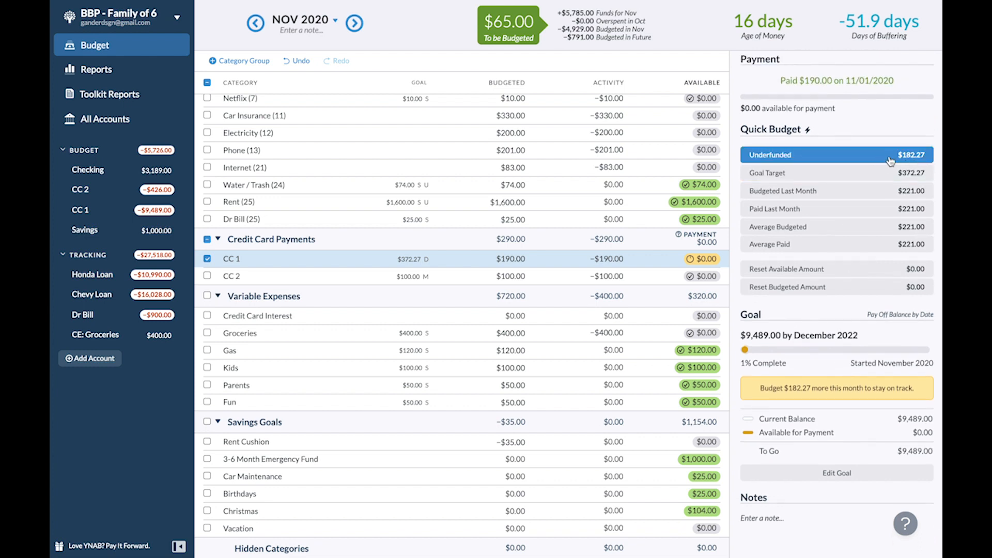
left_click(784, 473)
left_click(885, 389)
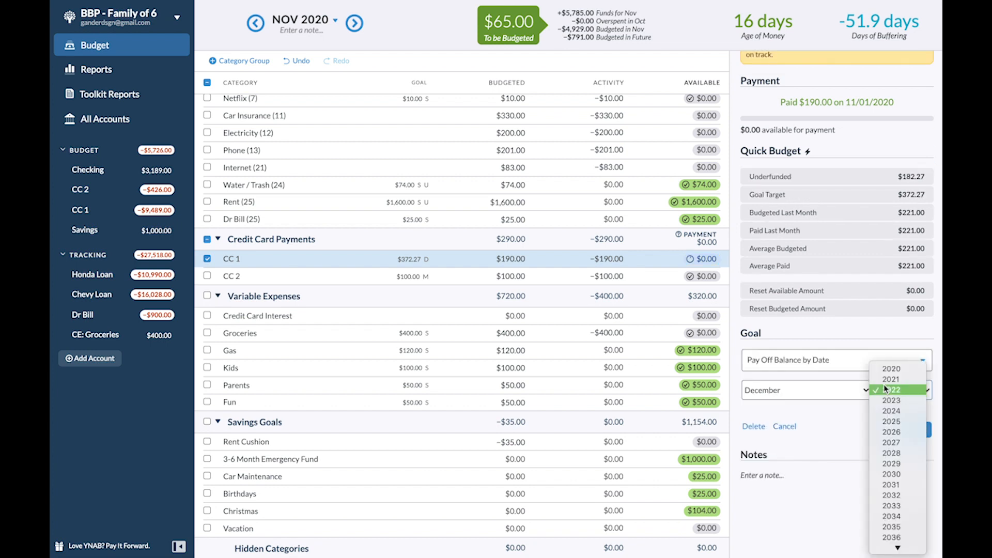
left_click(883, 378)
left_click(908, 428)
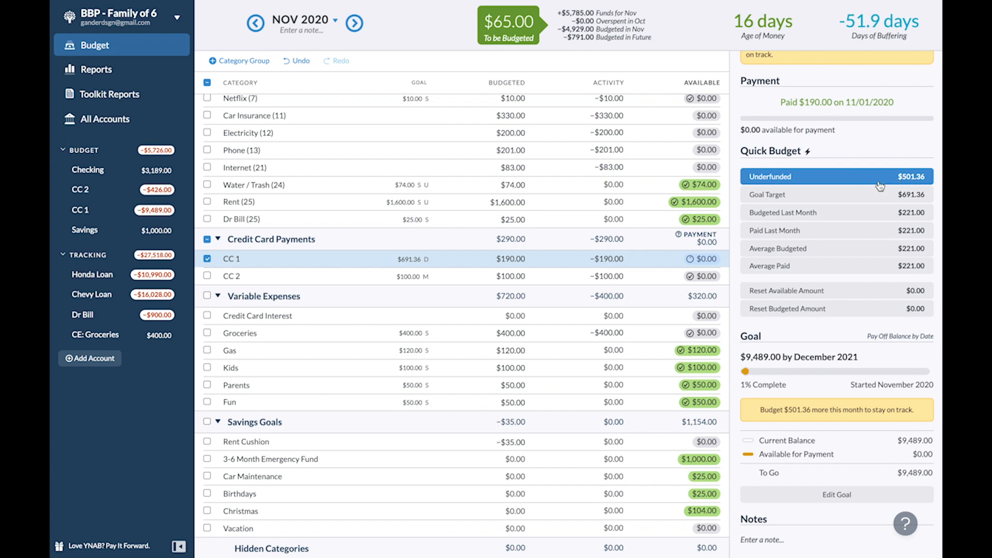
Switch the CC 1 goal back to Pay Specific Amount Monthly at 190.00, save it and clear the category selection.
left_click(535, 252)
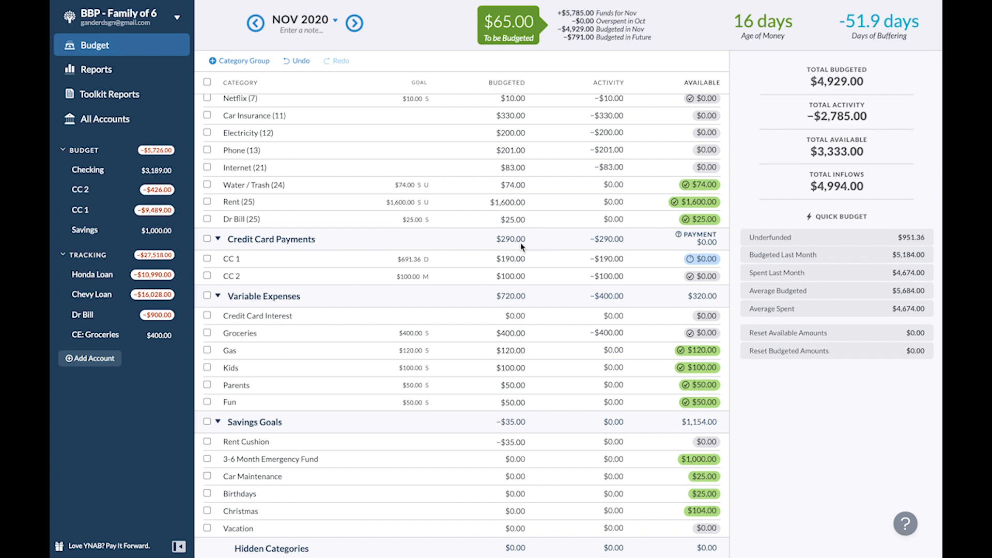
left_click(538, 262)
scroll(842, 512, "down", 3)
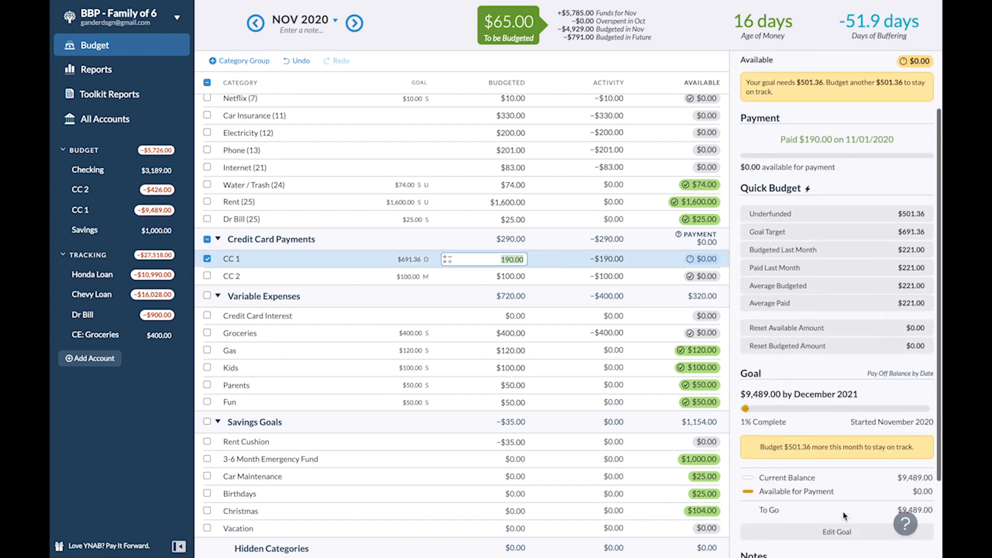
left_click(804, 459)
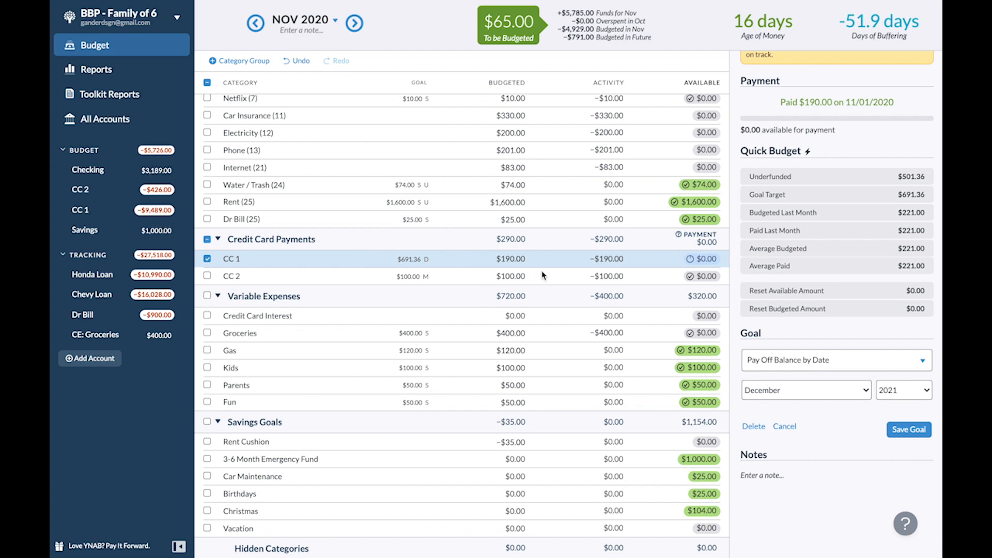
left_click(789, 359)
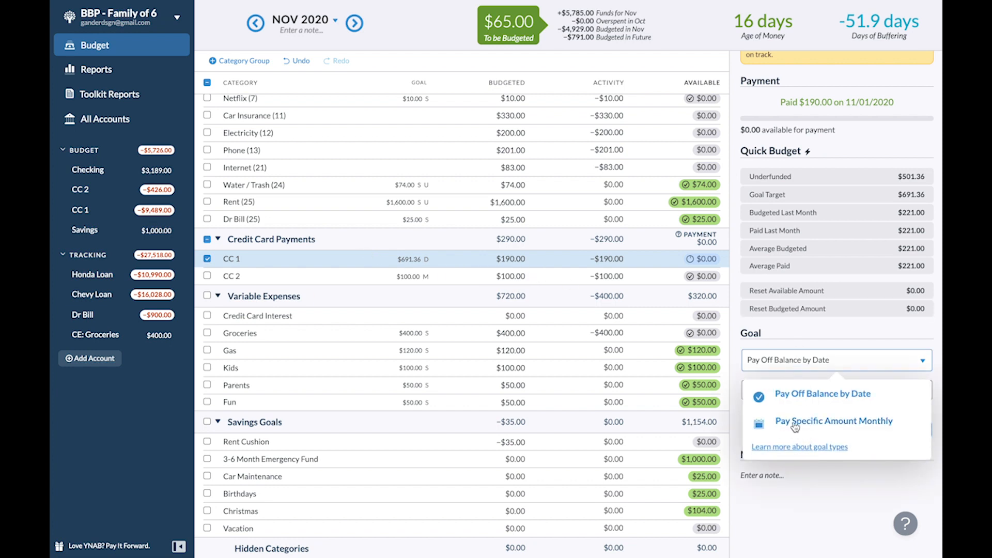
left_click(794, 427)
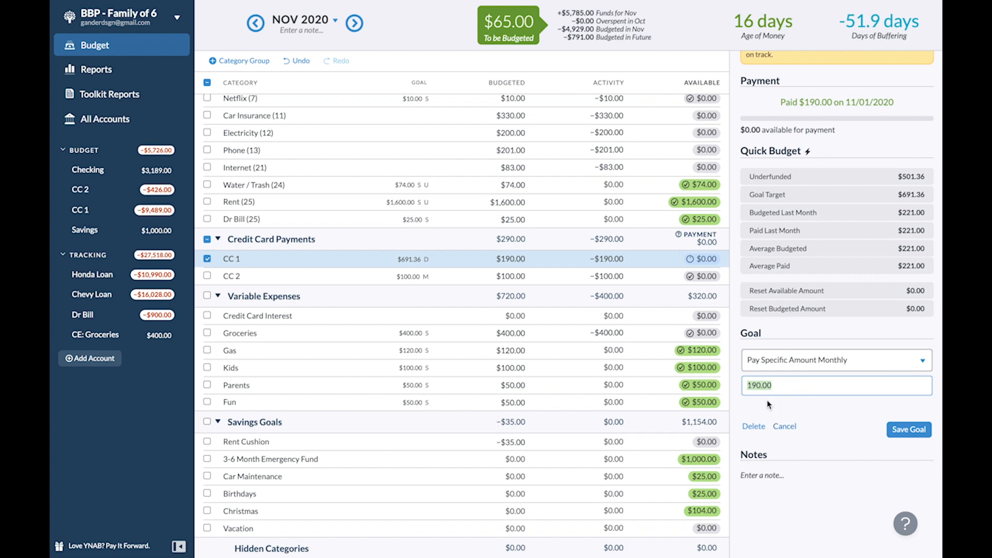
left_click(909, 430)
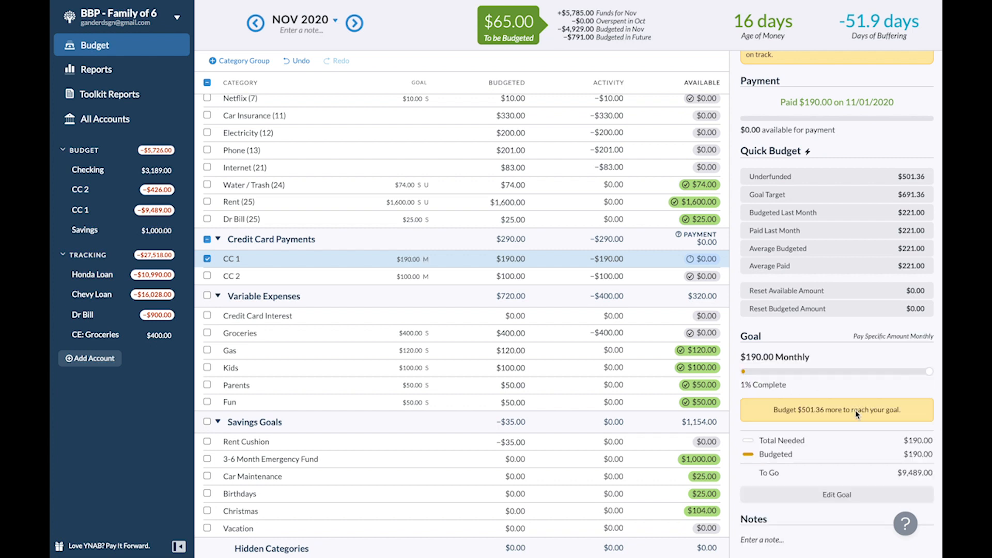
left_click(615, 282)
left_click(207, 279)
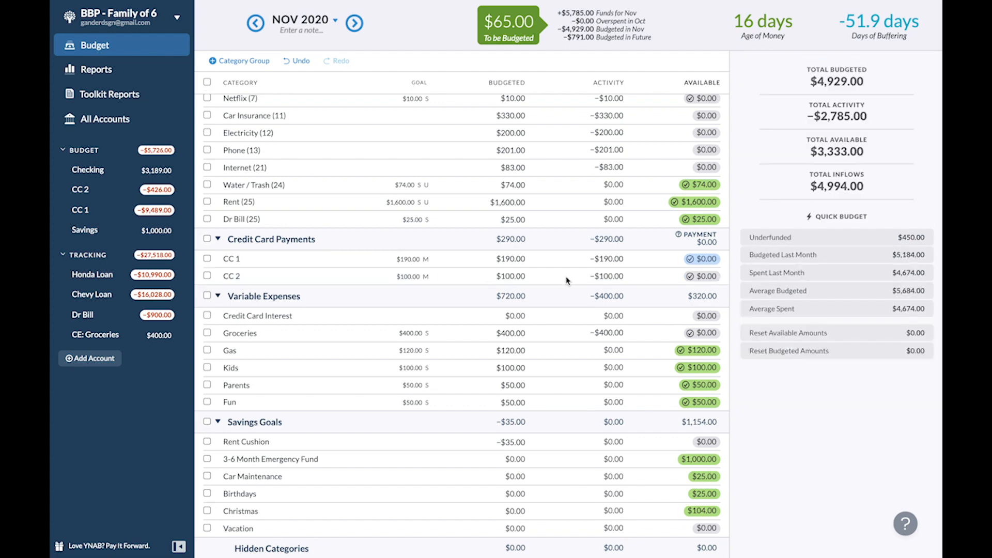
Check the Credit Card 1 (1) category, and hide the CC 1 category in the Credit Card Payments group.
scroll(567, 277, "up", 2)
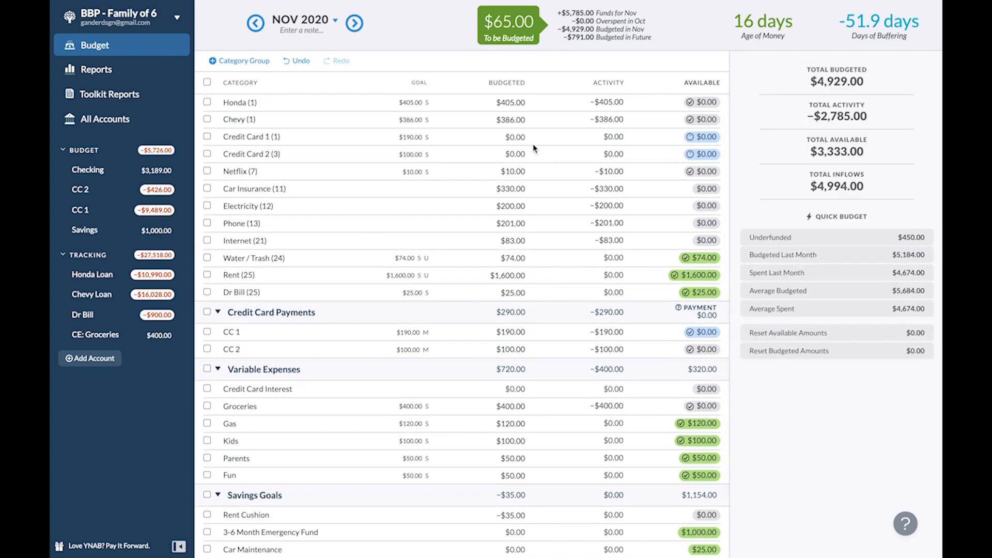
left_click(249, 142)
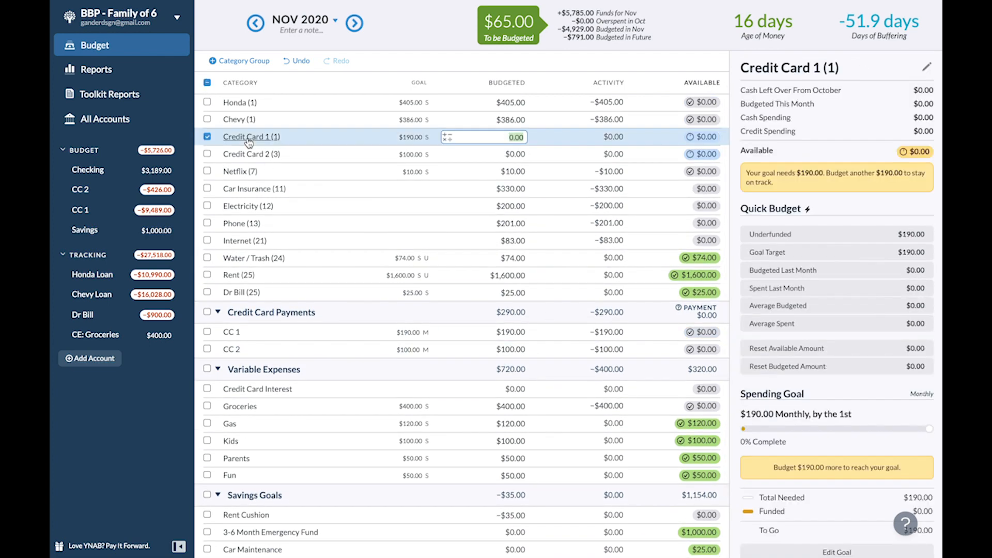
left_click(231, 332)
left_click(231, 332)
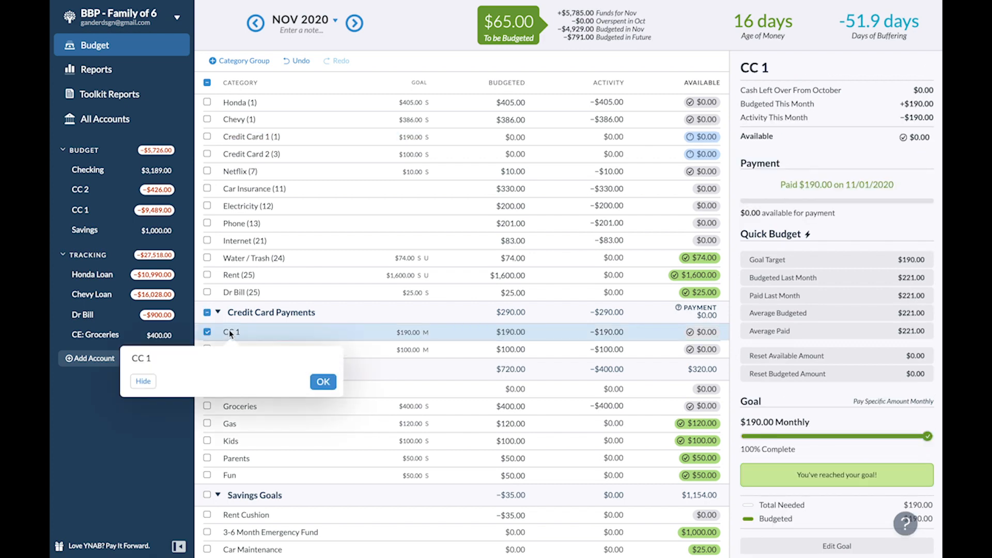
left_click(143, 381)
Rename the CC 2 account to "CC 2 (3)" and save the change.
left_click(79, 191)
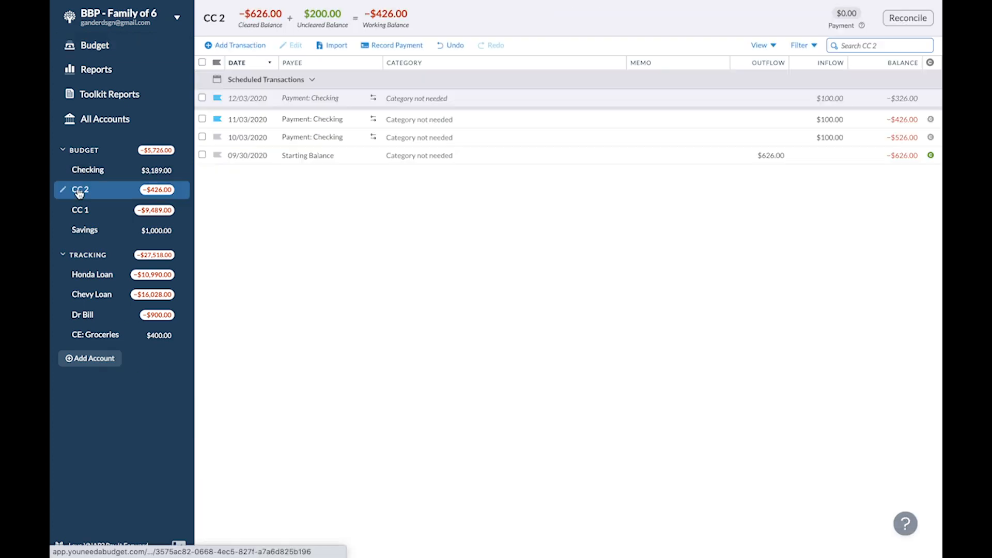
left_click(91, 46)
left_click(62, 189)
type("(3)")
left_click(400, 302)
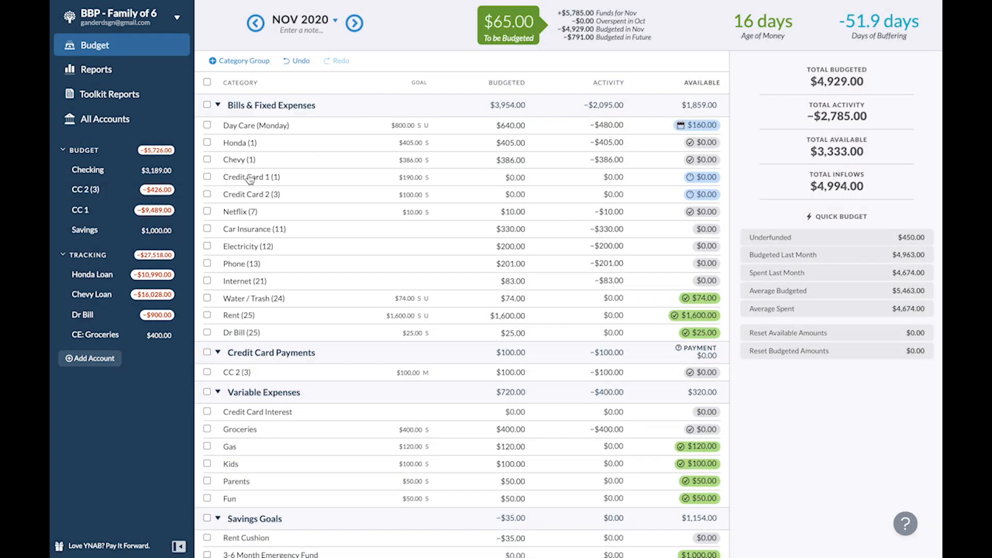
Rename the CC 1 account to "CC 1 (1)" and save the change.
left_click(81, 213)
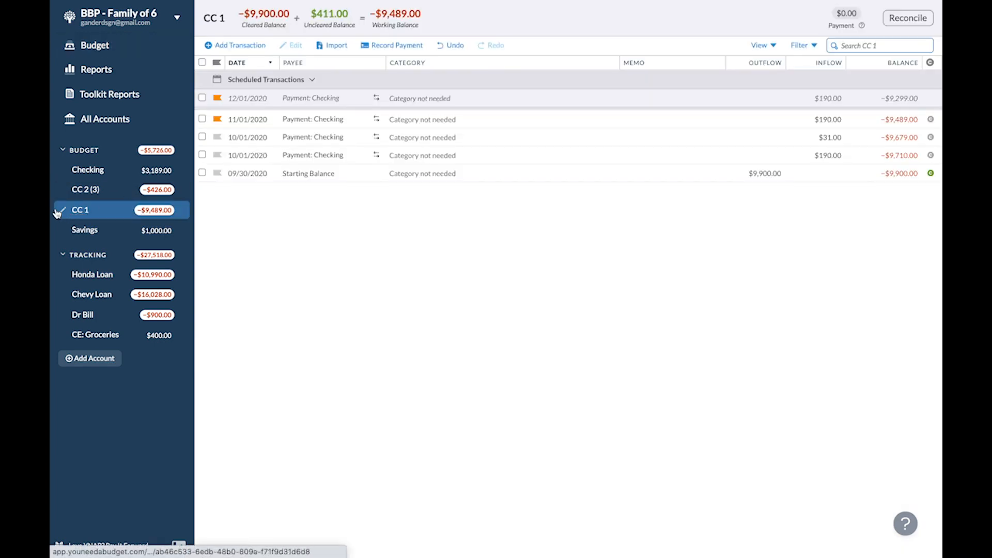
left_click(62, 209)
type("(1)")
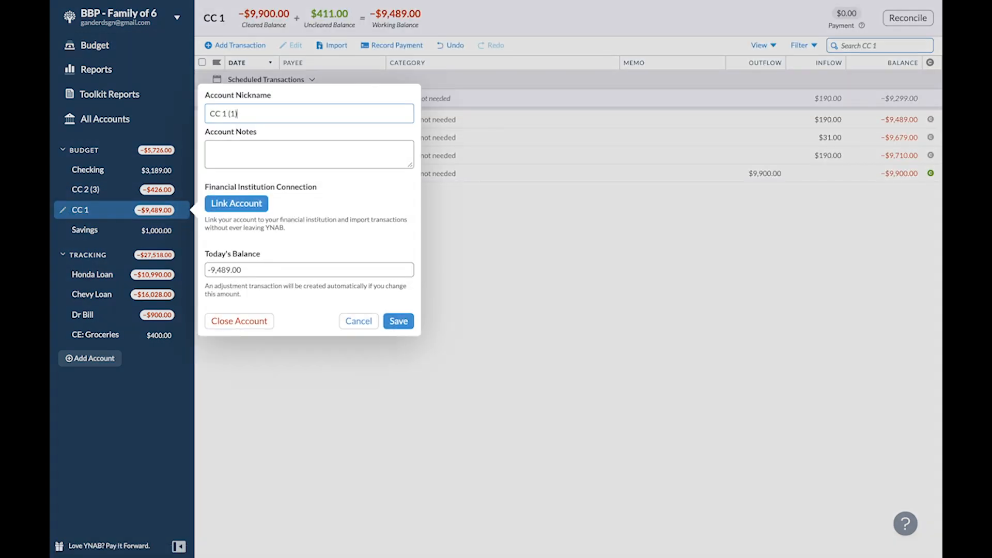
key("Return")
Delete the Credit Card 1 (1) and Credit Card 2 (3) categories from the Bills & Fixed Expenses group.
left_click(95, 45)
left_click(240, 177)
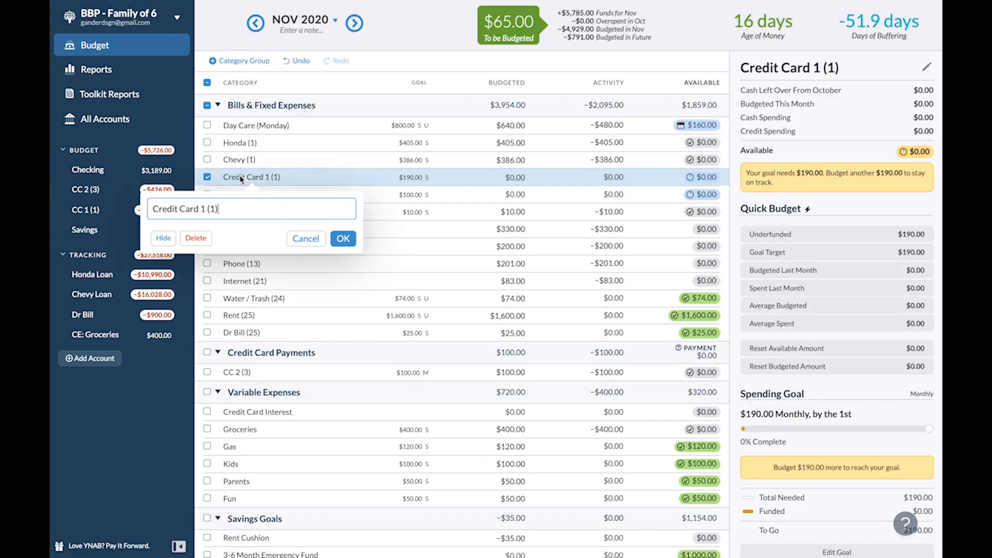
left_click(196, 236)
left_click(252, 177)
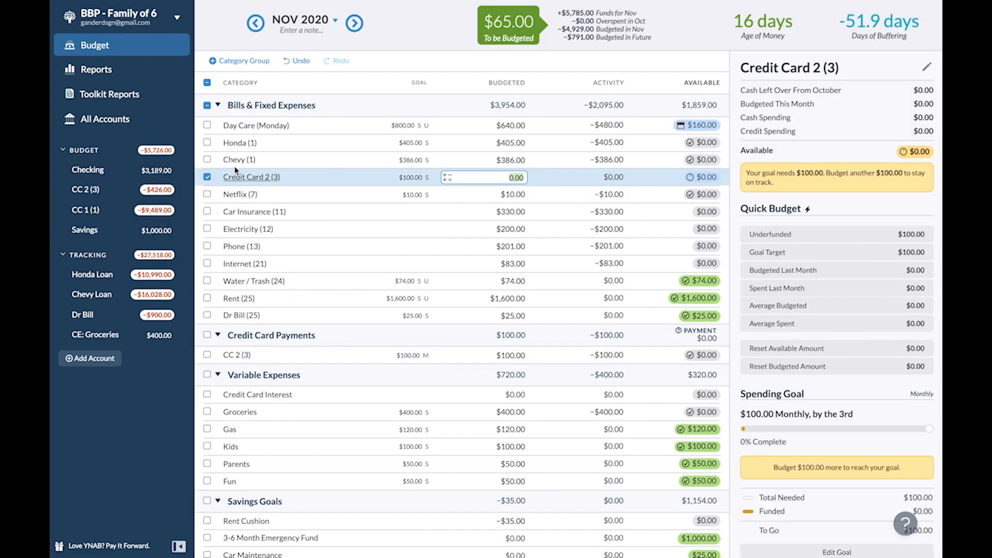
left_click(248, 177)
left_click(195, 237)
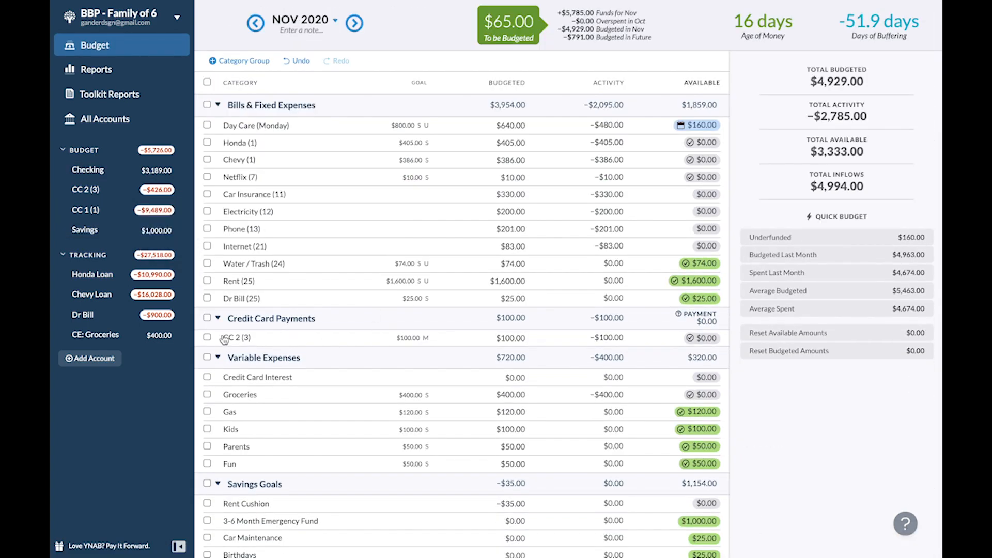
Unhide the CC 1 (1) category under Credit Card Payments, and expand the Variable Expenses and Savings Goals groups.
left_click(242, 408)
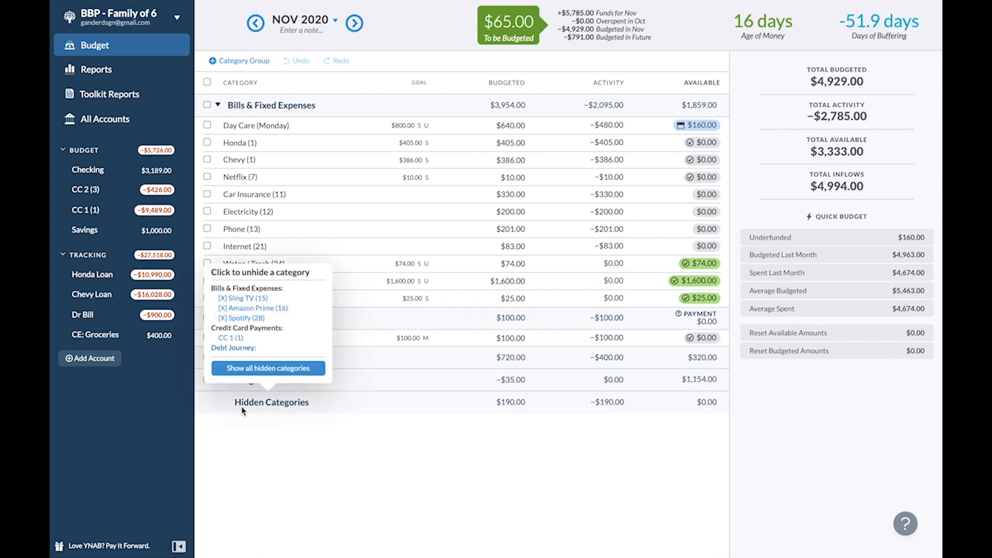
left_click(230, 338)
left_click(217, 375)
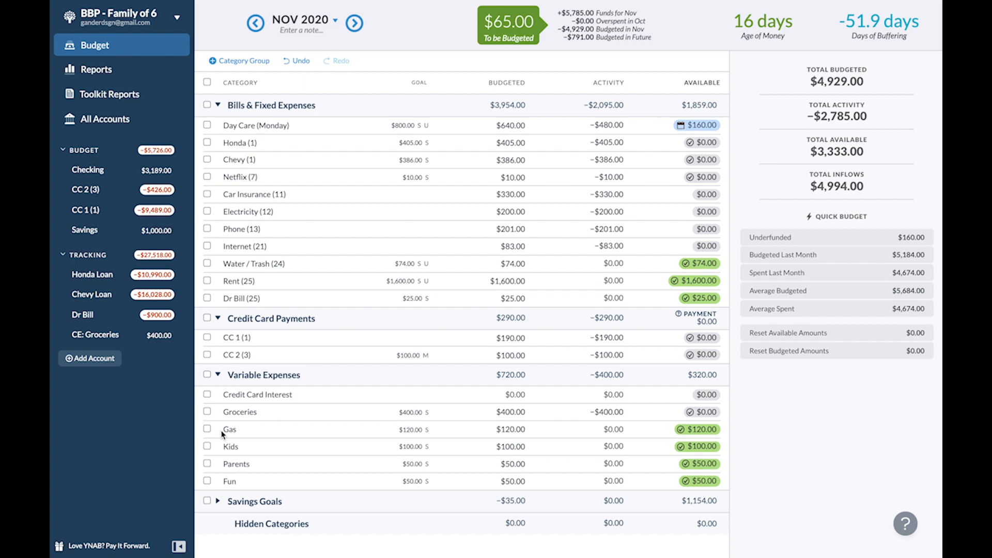
left_click(217, 502)
scroll(558, 336, "down", 2)
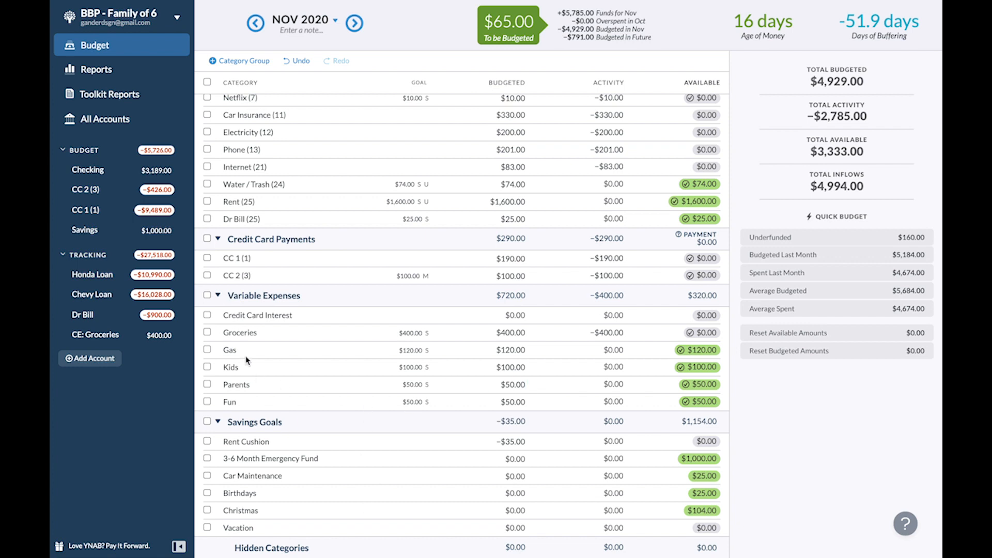
Add a transaction to the CC 1 (1) account dated 11/21/2020 with payee Visa, category Credit Card Interest and outflow 10.00.
left_click(337, 317)
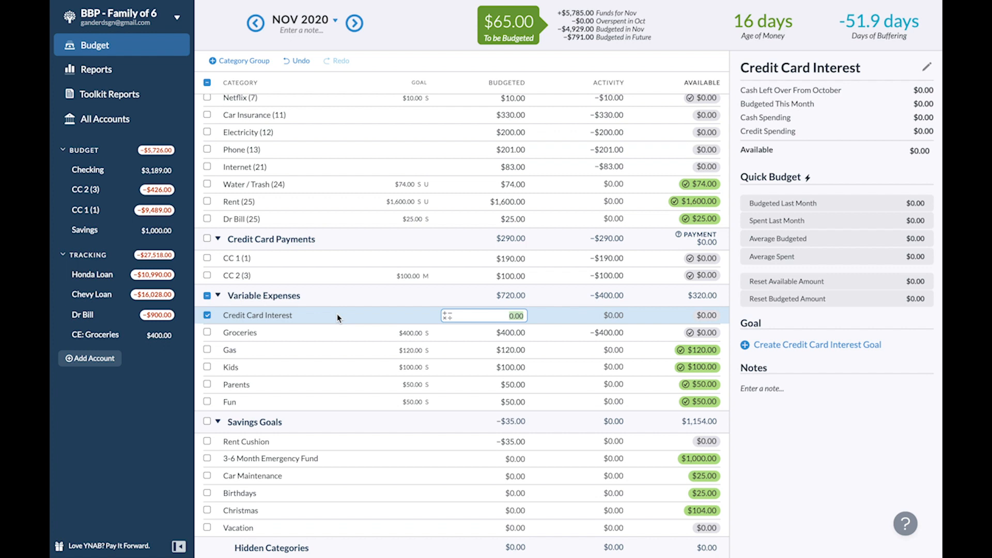
left_click(296, 257)
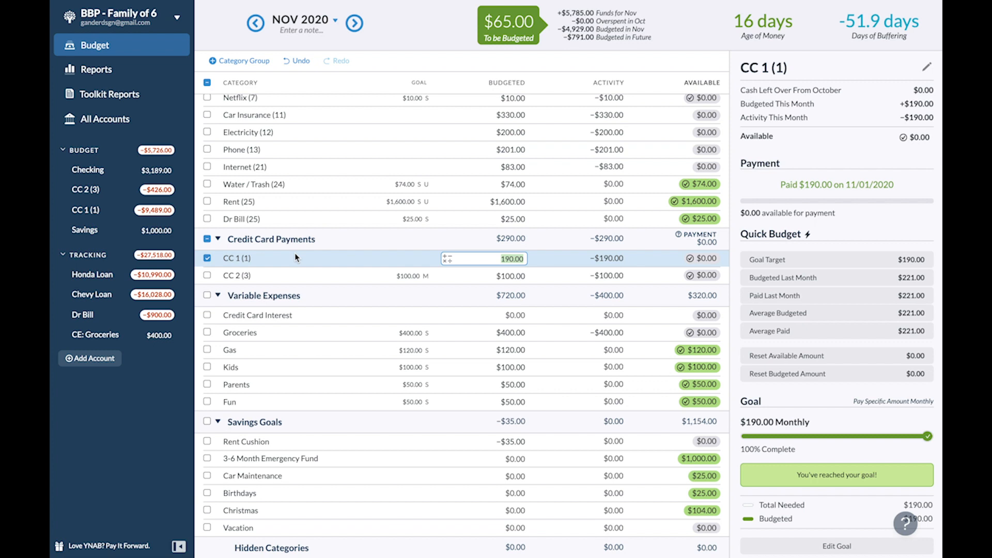
left_click(86, 209)
left_click(238, 47)
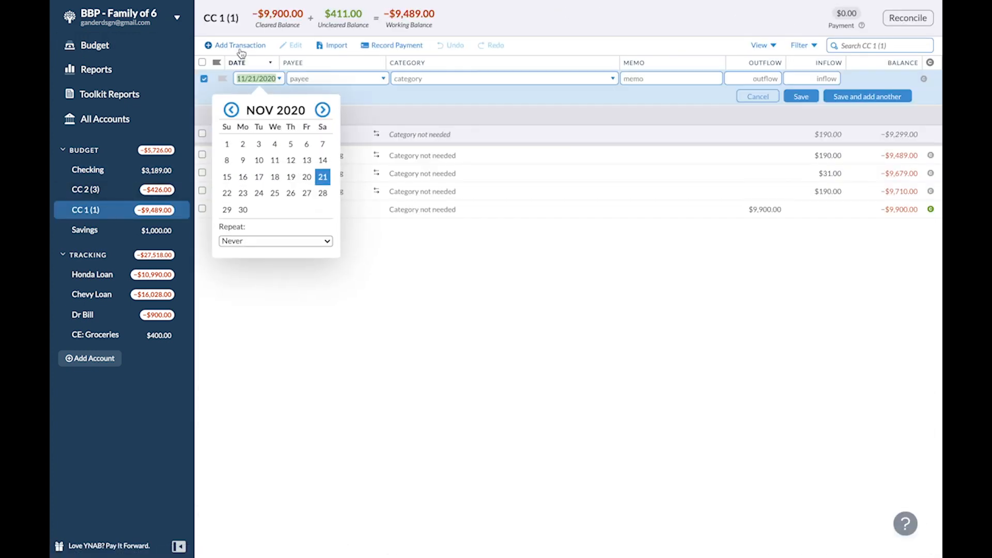
key("Tab")
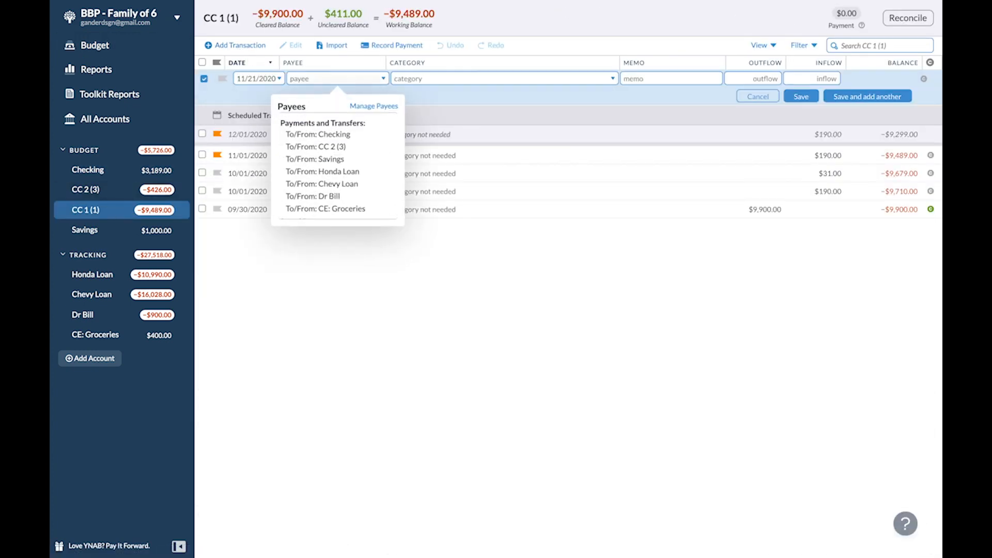
key("Down")
type("Visa")
key("Tab")
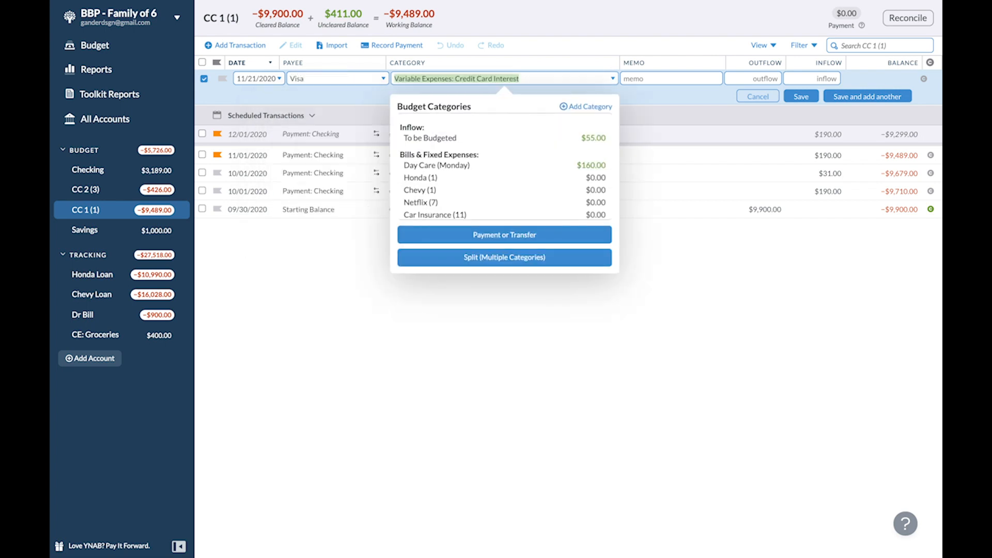
key("Tab")
key("Tab")
type("10")
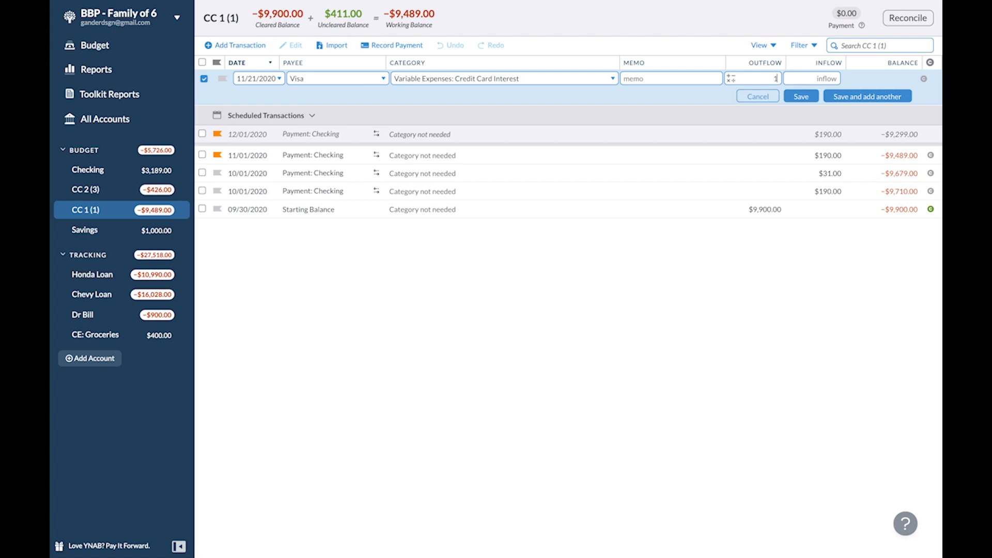
key("Return")
key("Escape")
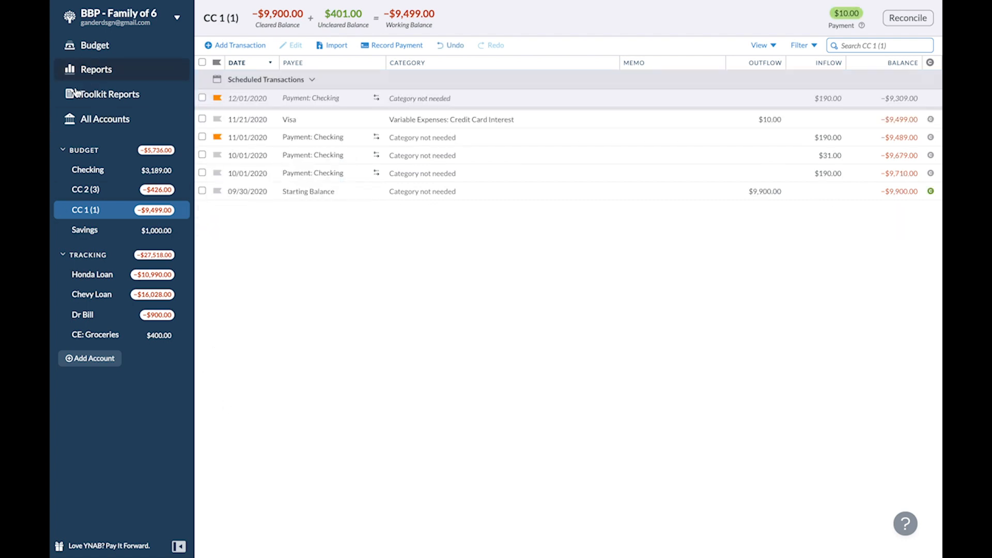
Set the November budget for Credit Card Interest to 0, and restore it to 10.
scroll(496, 375, "down", 1)
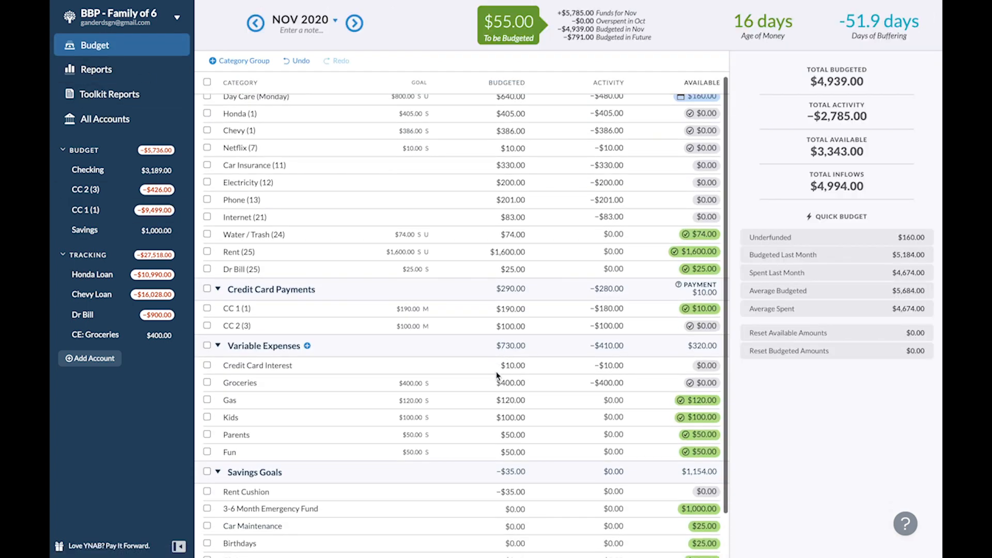
left_click(519, 366)
type("0")
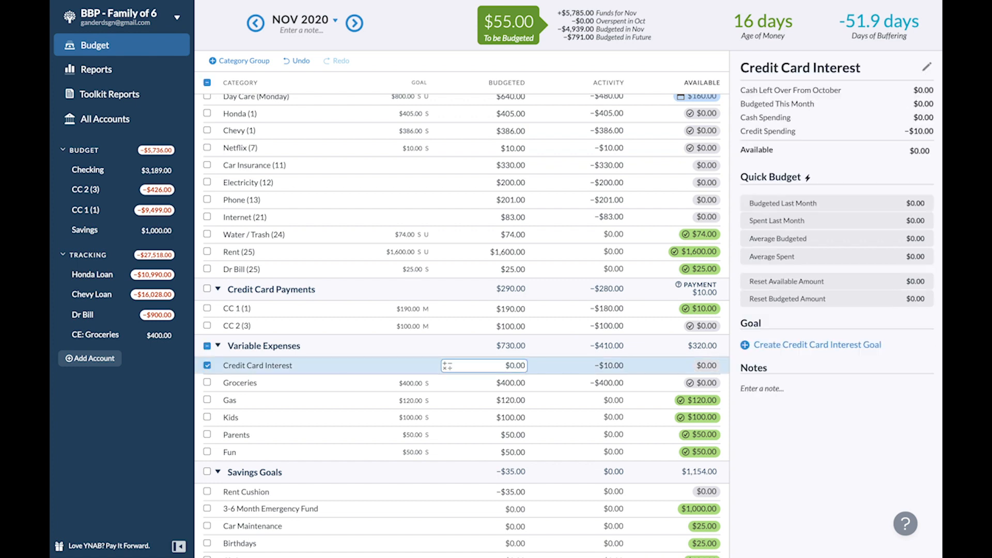
key("Return")
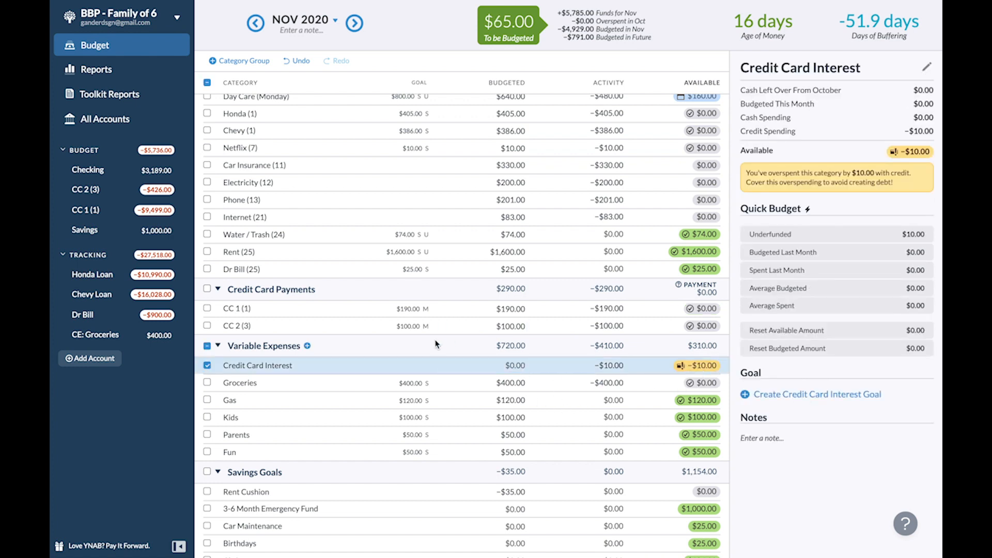
left_click(506, 365)
type("10")
key("Return")
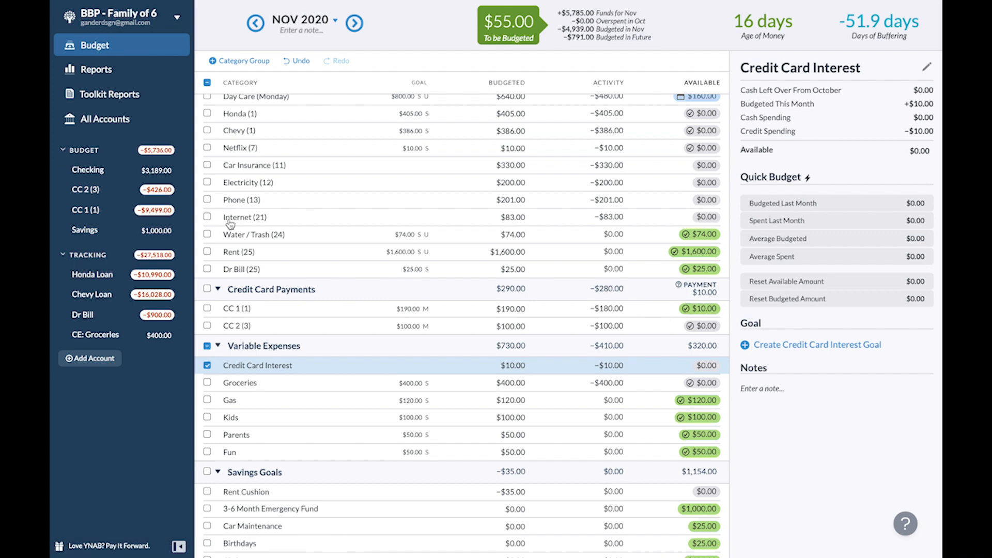
left_click(109, 210)
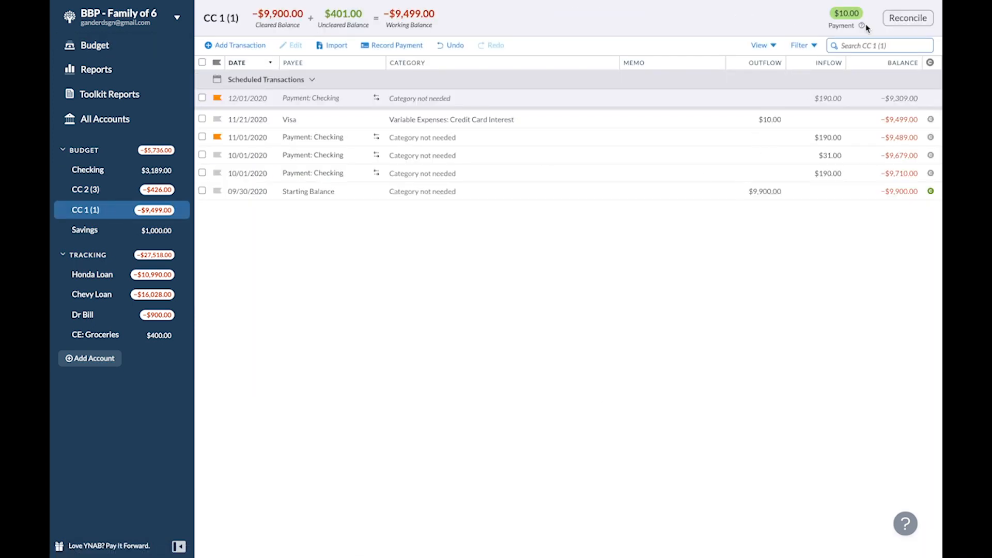
mouse_move(521, 5)
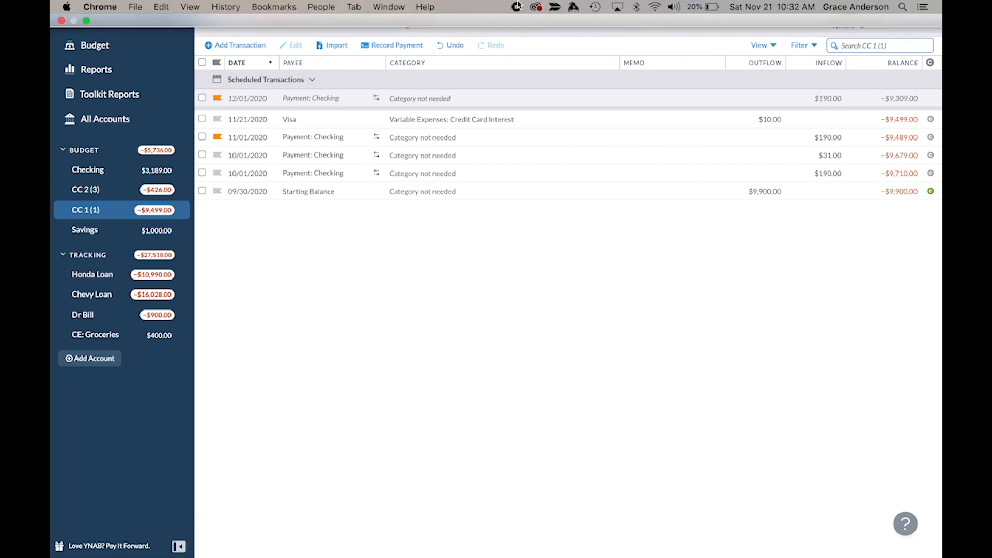
left_click(390, 47)
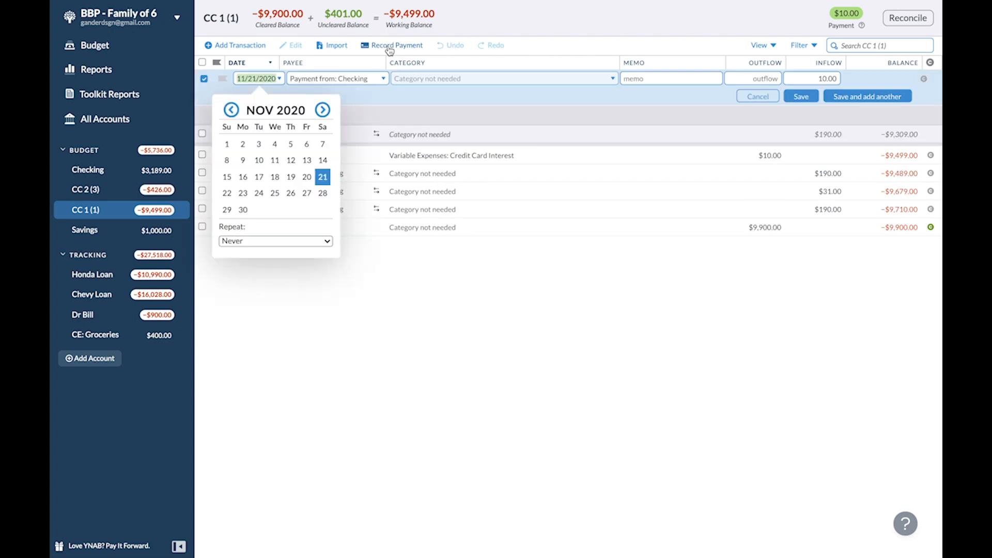
left_click(822, 79)
double_click(821, 79)
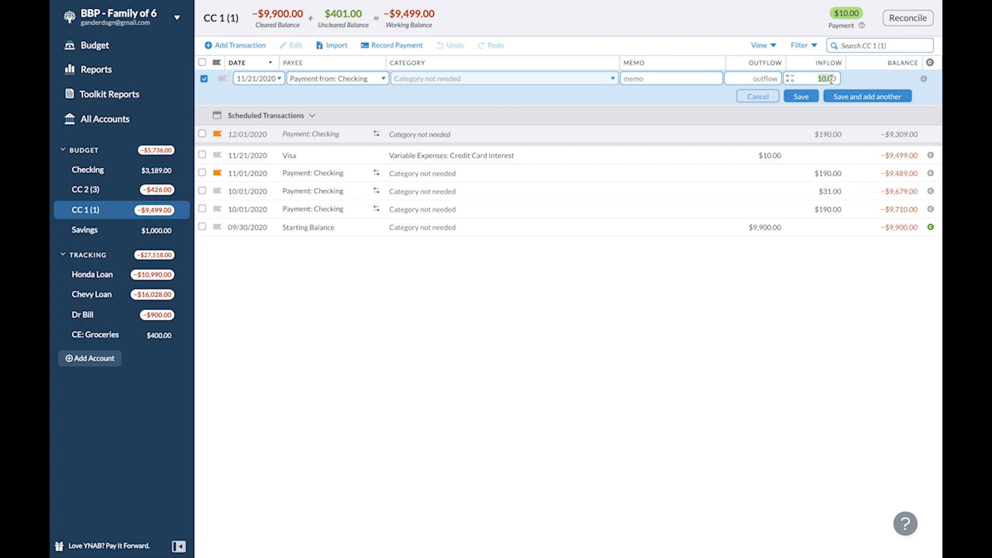
left_click(763, 96)
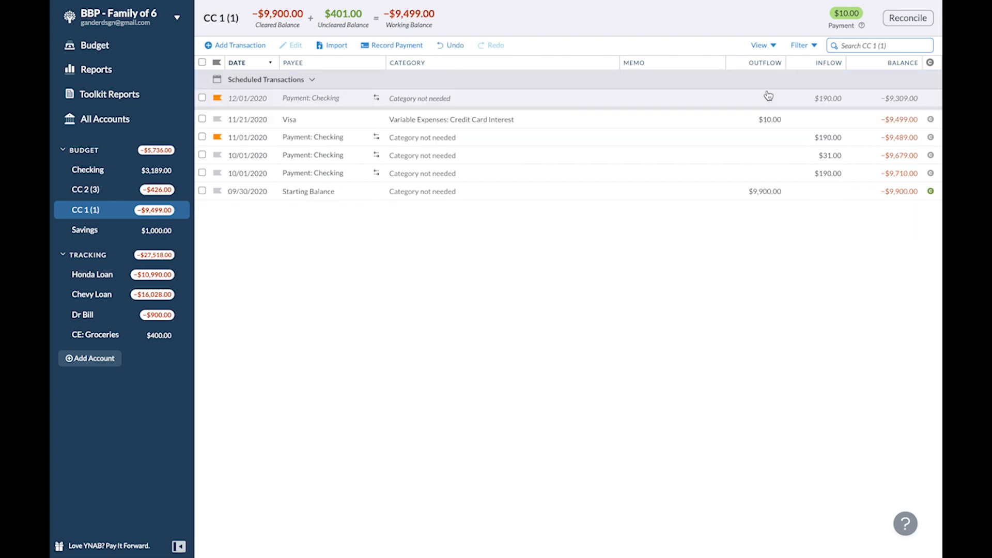
Add a Day Care transaction to the Checking account dated 11/30/2020, category Day Care (Monday), with an outflow of 160.
left_click(117, 47)
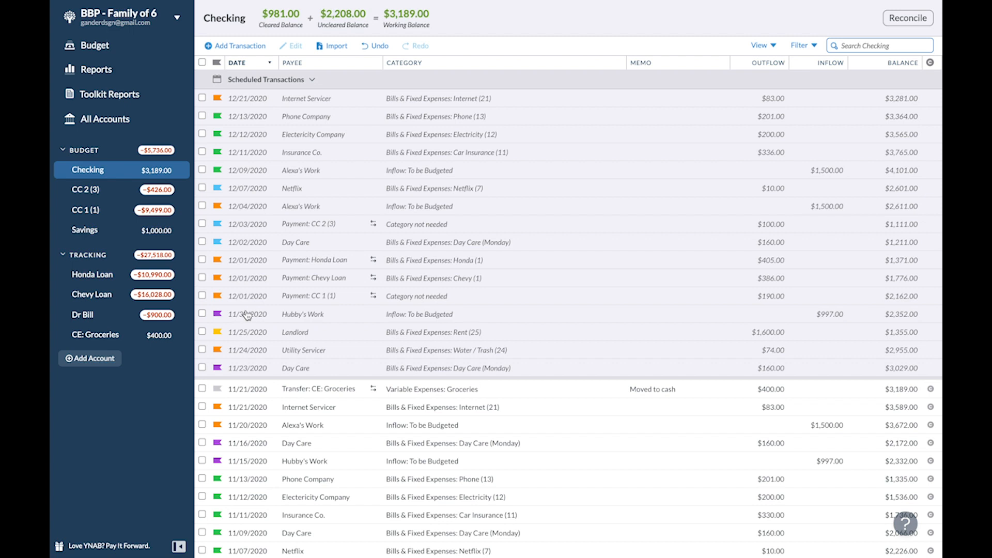
left_click(225, 49)
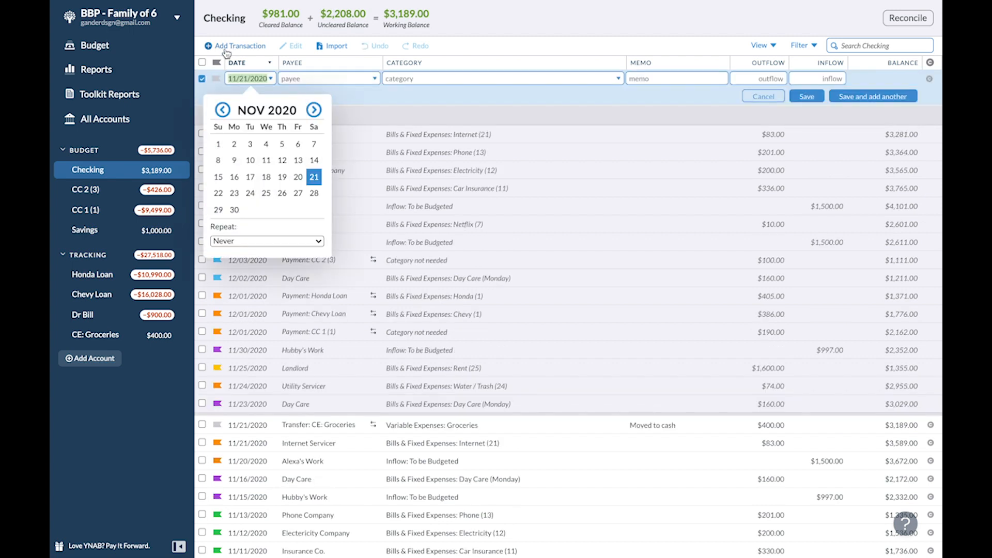
left_click(234, 209)
key("Tab")
type("da")
key("Tab")
key("Tab")
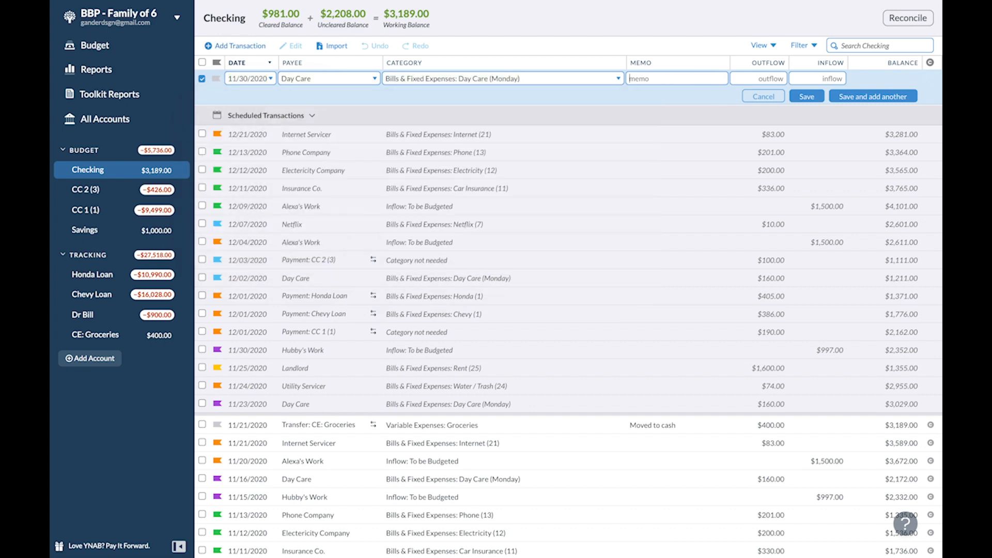
key("Tab")
type("160")
key("Return")
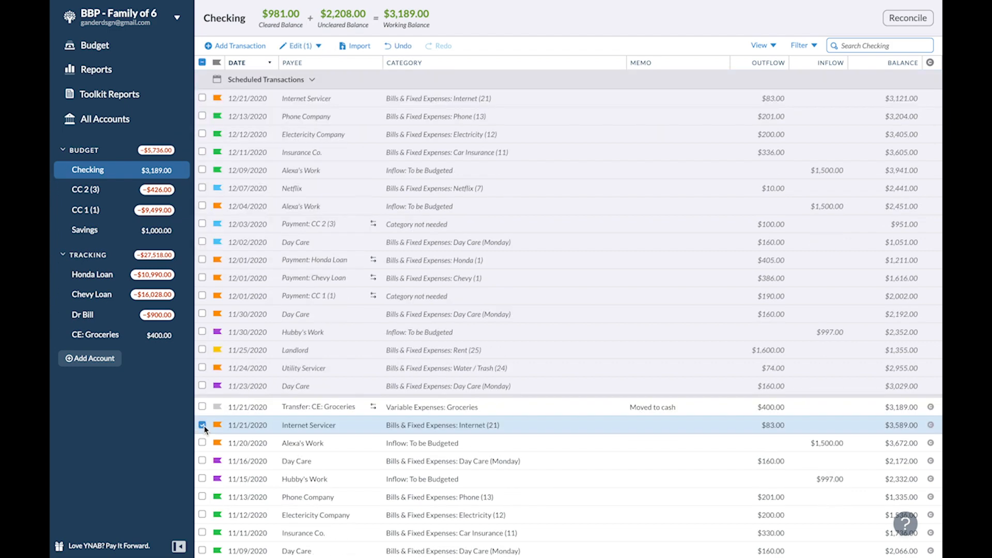
left_click(202, 425)
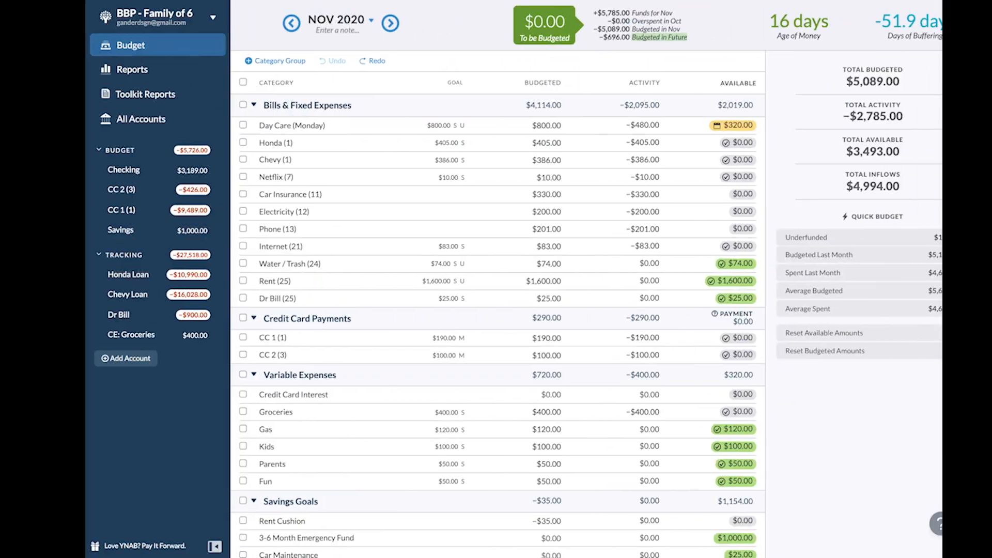
Rename the Bills & Fixed Expenses group to "Immediate Obligations" and move the Credit Card Interest category to its end.
left_click(287, 110)
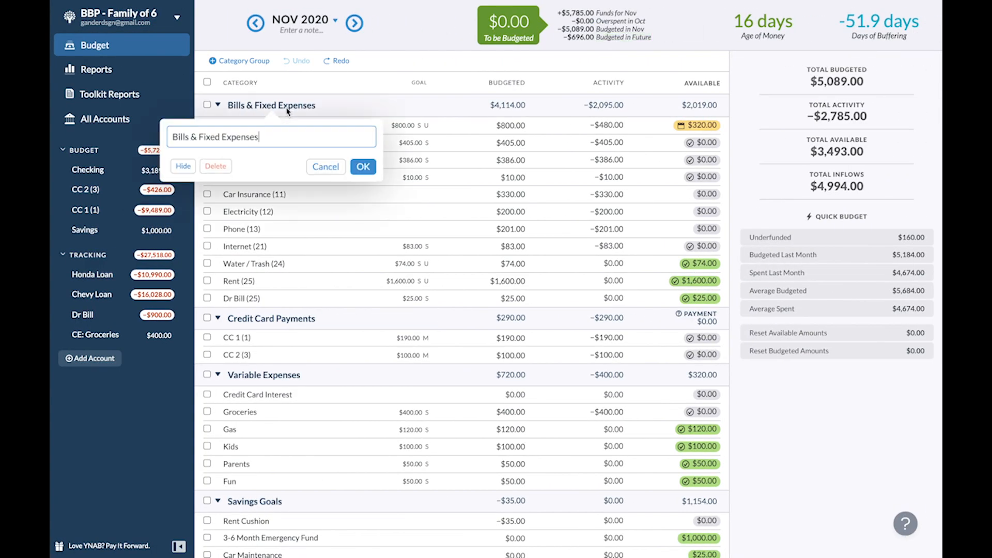
key("ctrl+a")
type("Immediate Obligations")
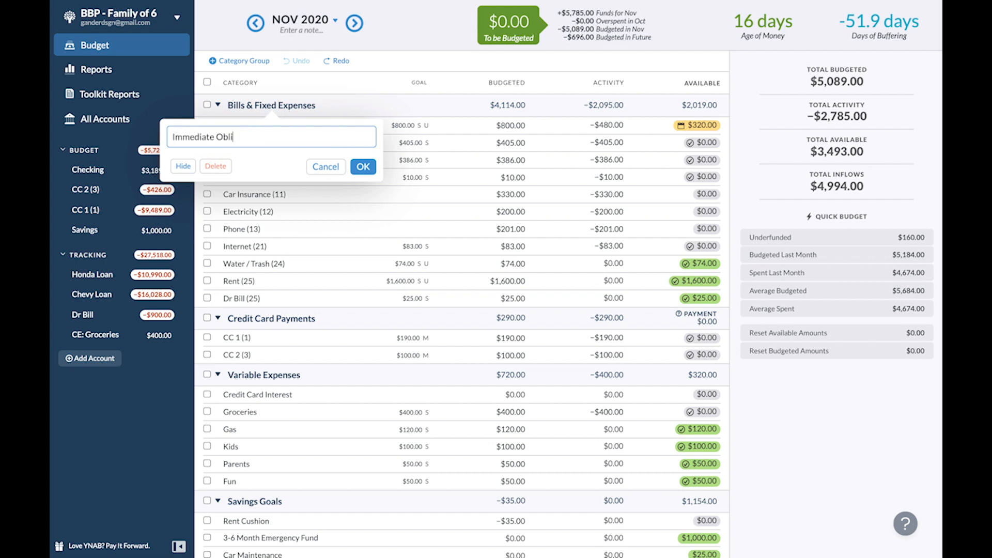
key("Return")
left_click_drag(247, 404, 246, 326)
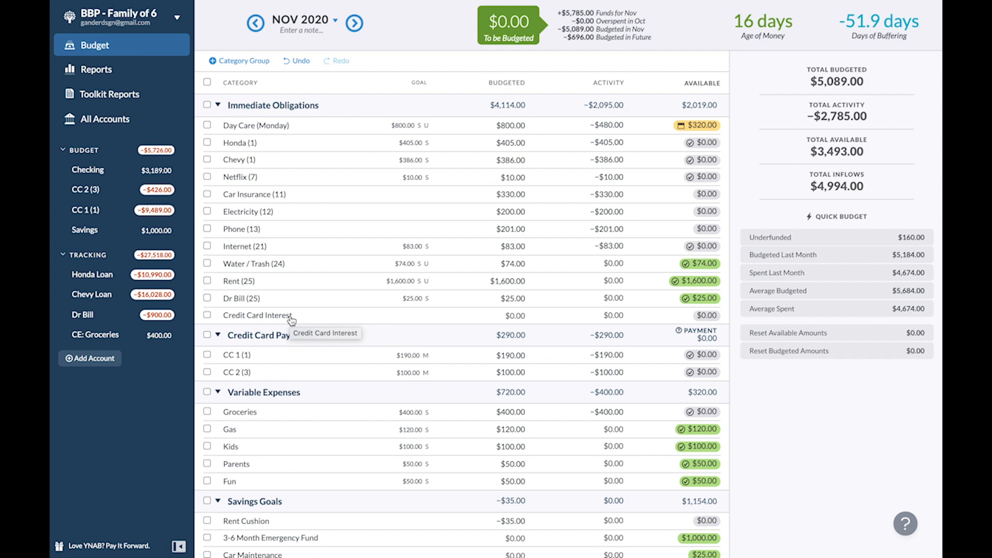
Rename the Variable Expenses group to "Spending".
scroll(291, 321, "down", 2)
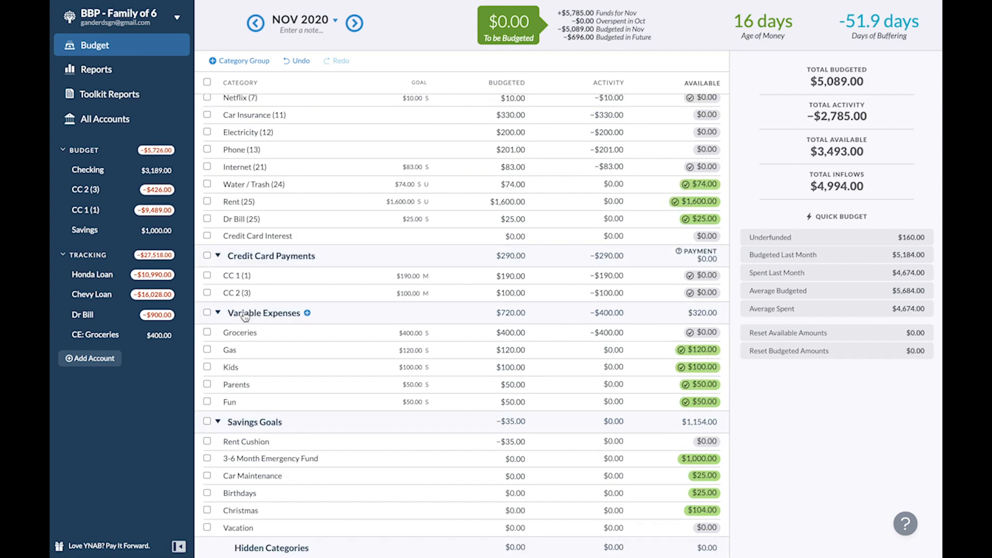
left_click(245, 315)
key("ctrl+a")
type("Spending")
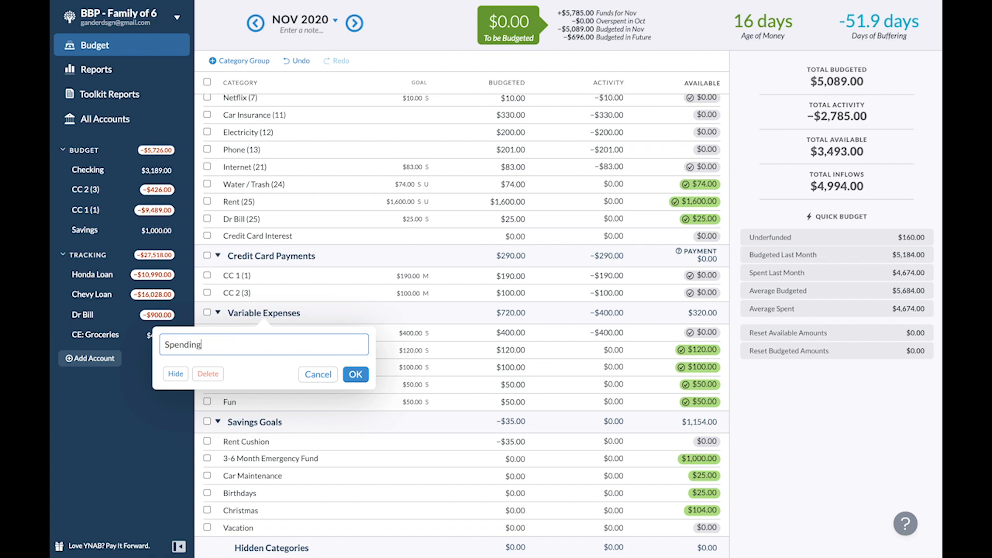
key("Return")
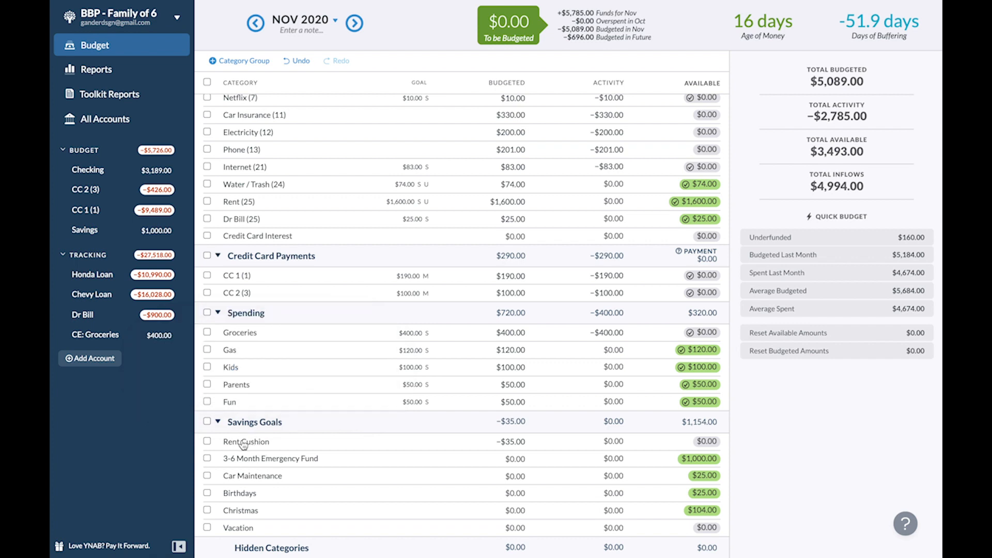
Add a category group named "Trues Expenses" and place it directly below Immediate Obligations.
scroll(250, 408, "up", 2)
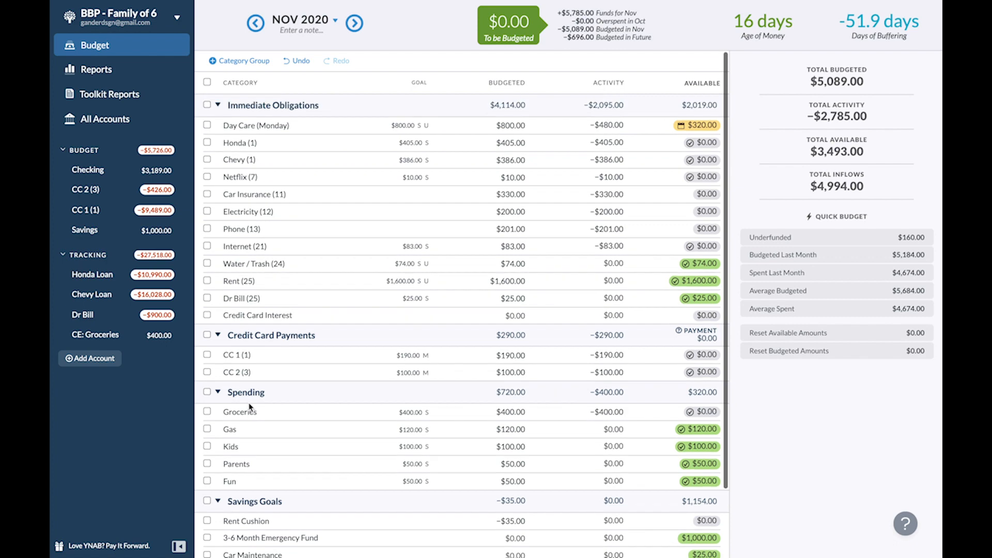
left_click(251, 64)
type("Trues Expe")
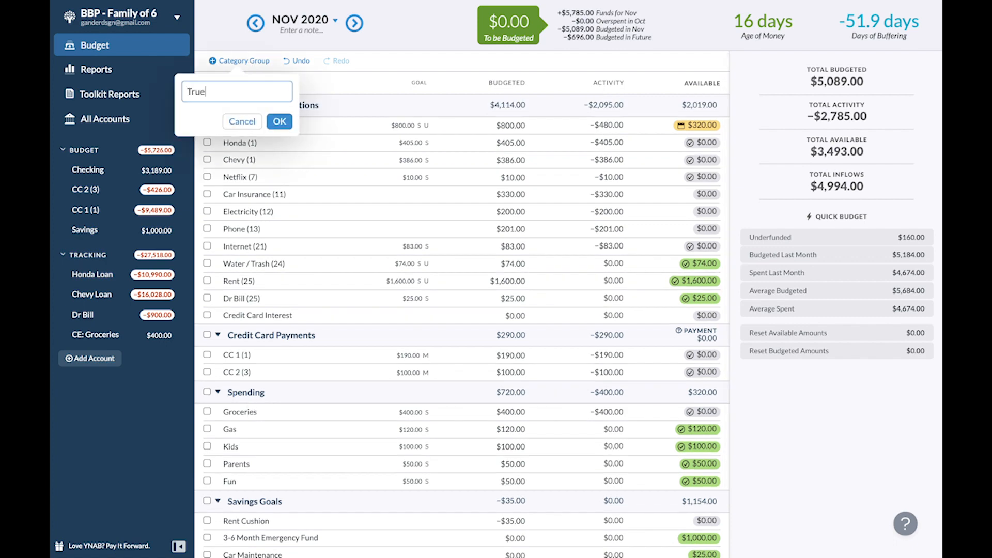
left_click_drag(243, 110, 260, 208)
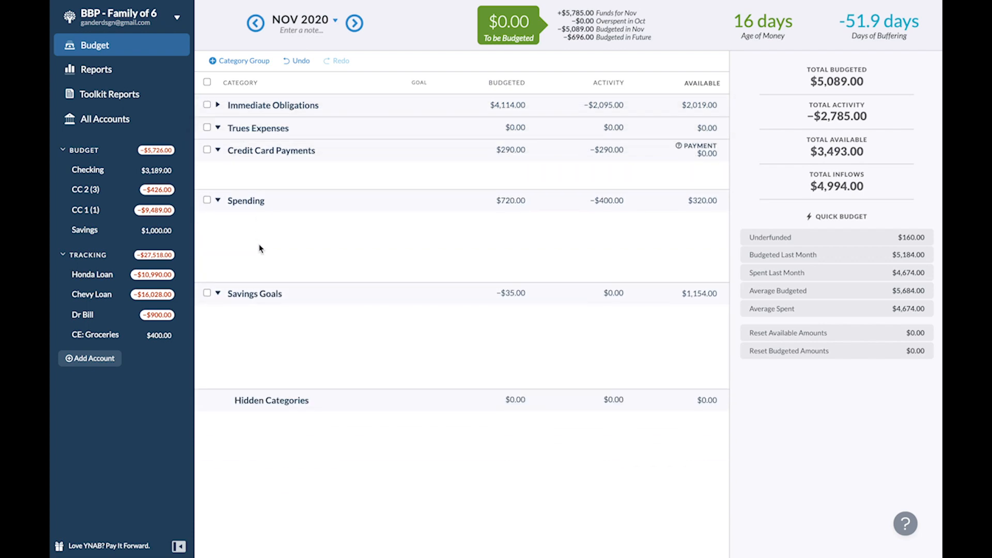
Move the Rent Cushion and Car Maintenance categories from Savings Goals into the Trues Expenses group, with Car Maintenance above Rent Cushion.
left_click_drag(242, 337, 235, 152)
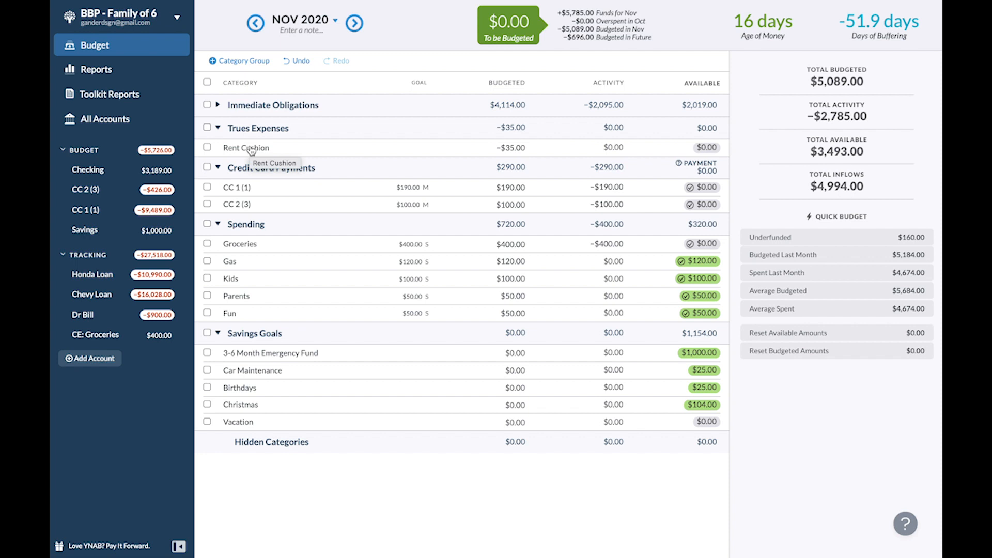
left_click_drag(247, 372, 262, 147)
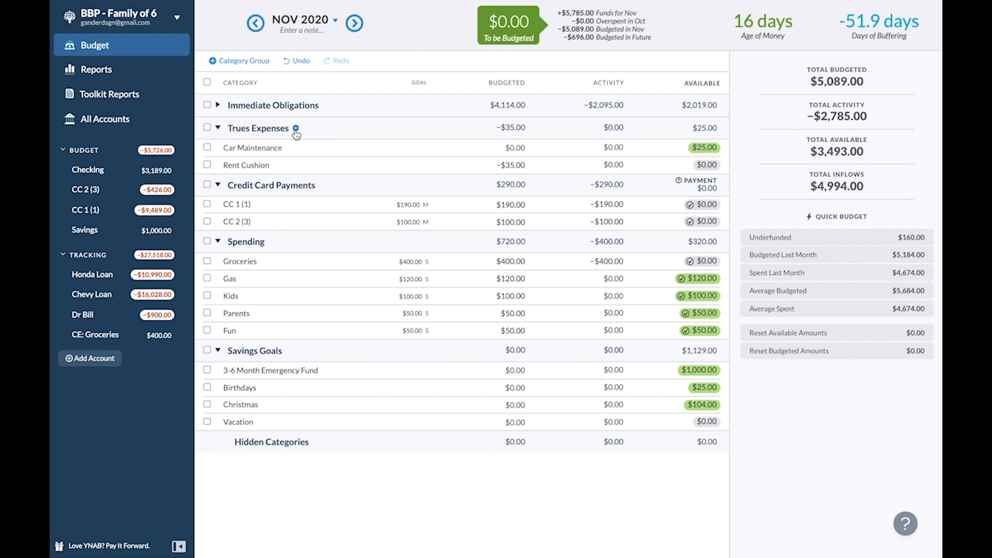
Add the categories "Oil Change" and "Tires / Alinement" to the Trues Expenses group.
left_click(296, 130)
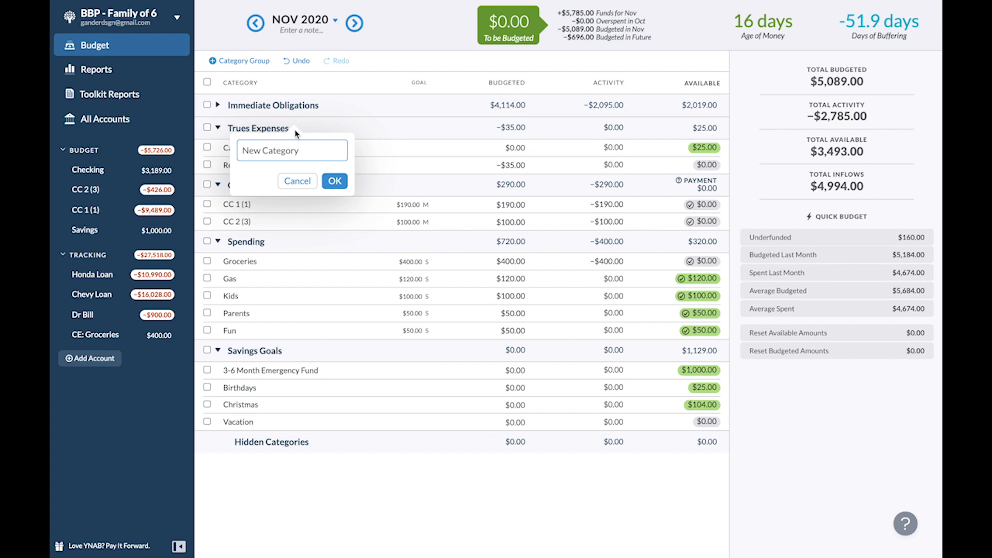
type("Oil Change")
key("Return")
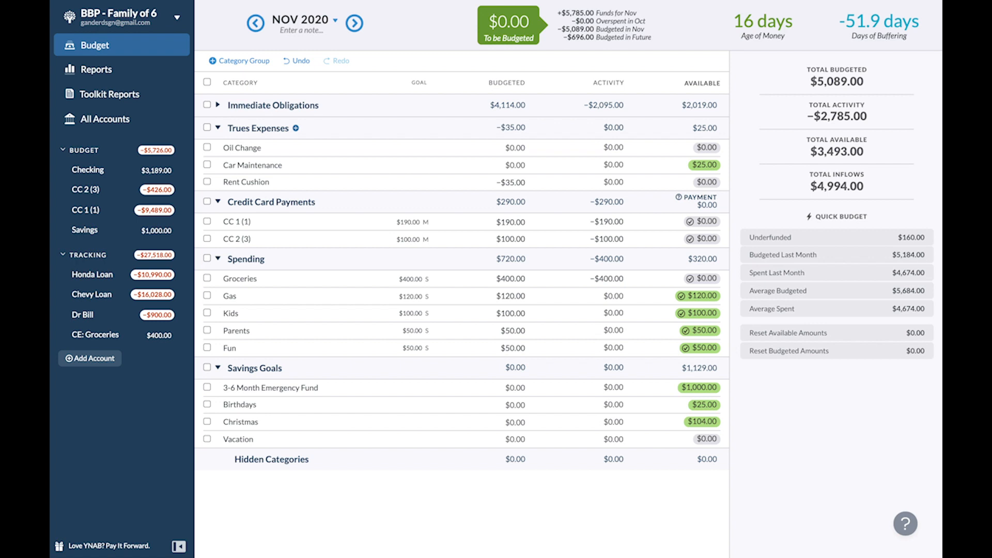
left_click(296, 128)
type("Ti")
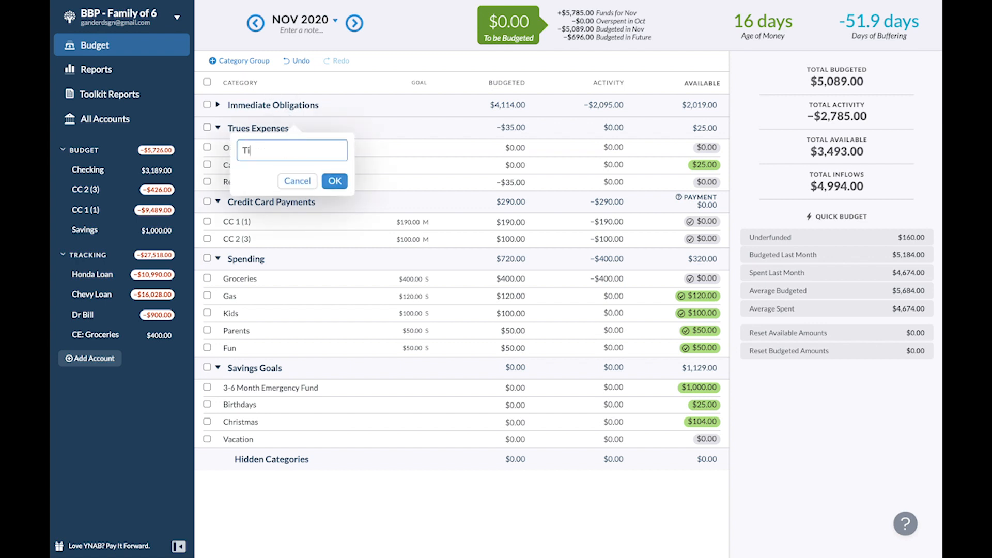
type("res / Alinement")
left_click(335, 184)
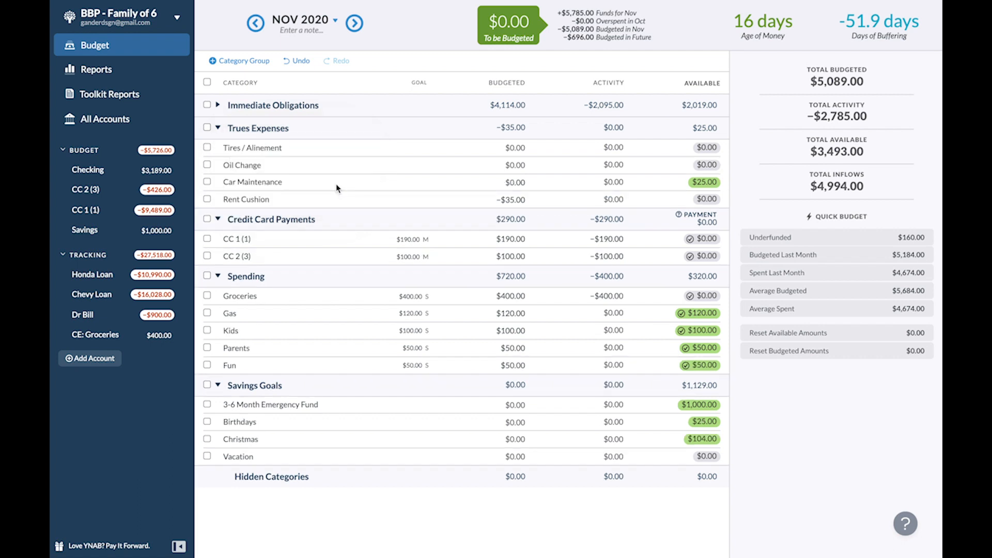